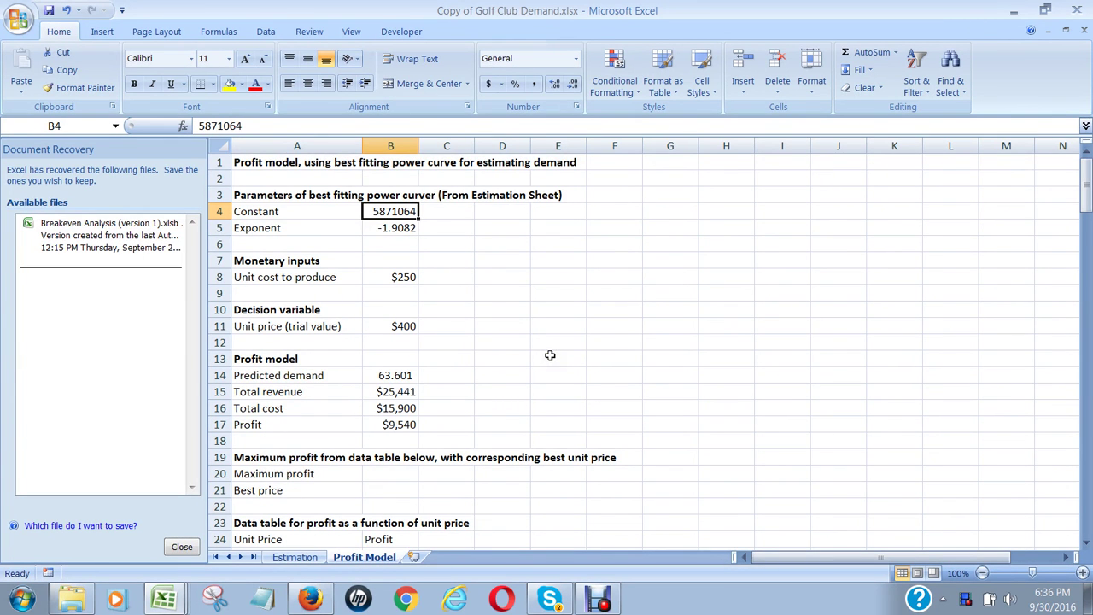
# Step: Link the Profit Model constant in B4 to the power constant in Estimation!B22
pyautogui.click(296, 559)
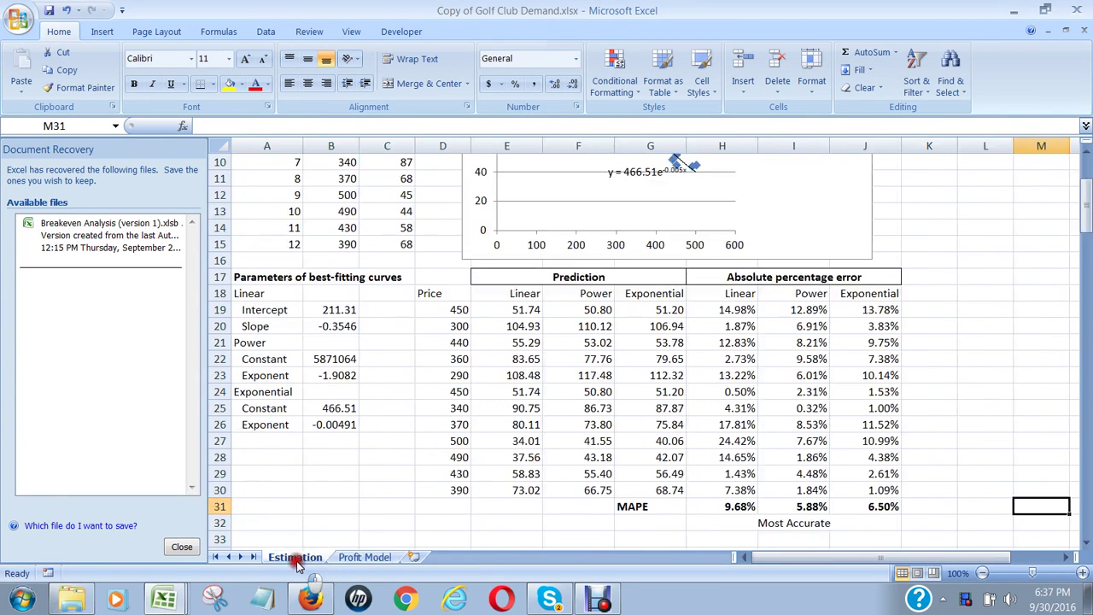
pyautogui.click(345, 358)
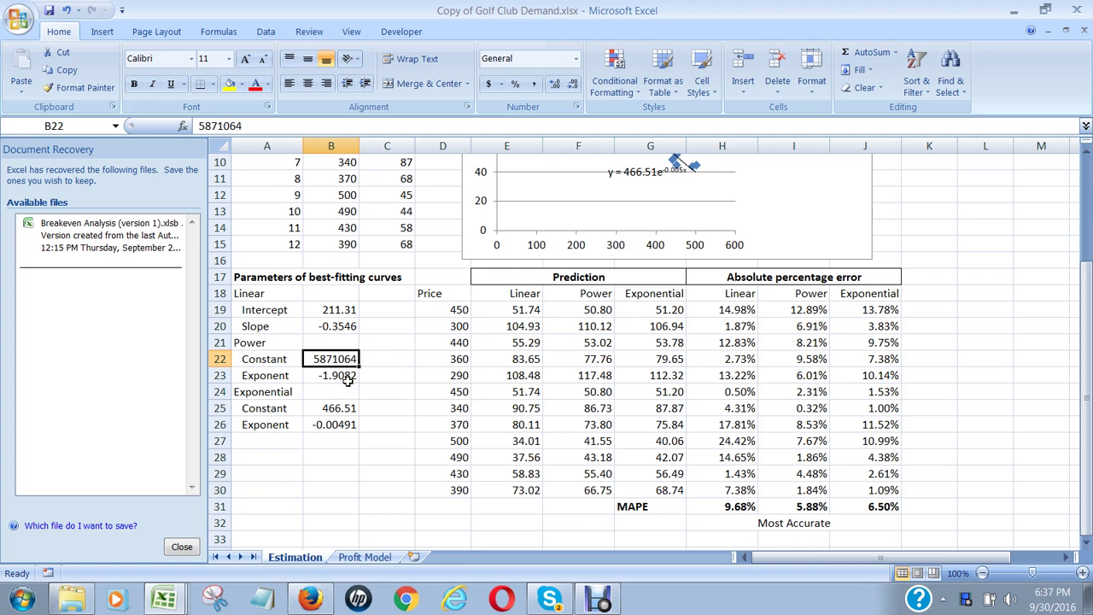
pyautogui.click(364, 557)
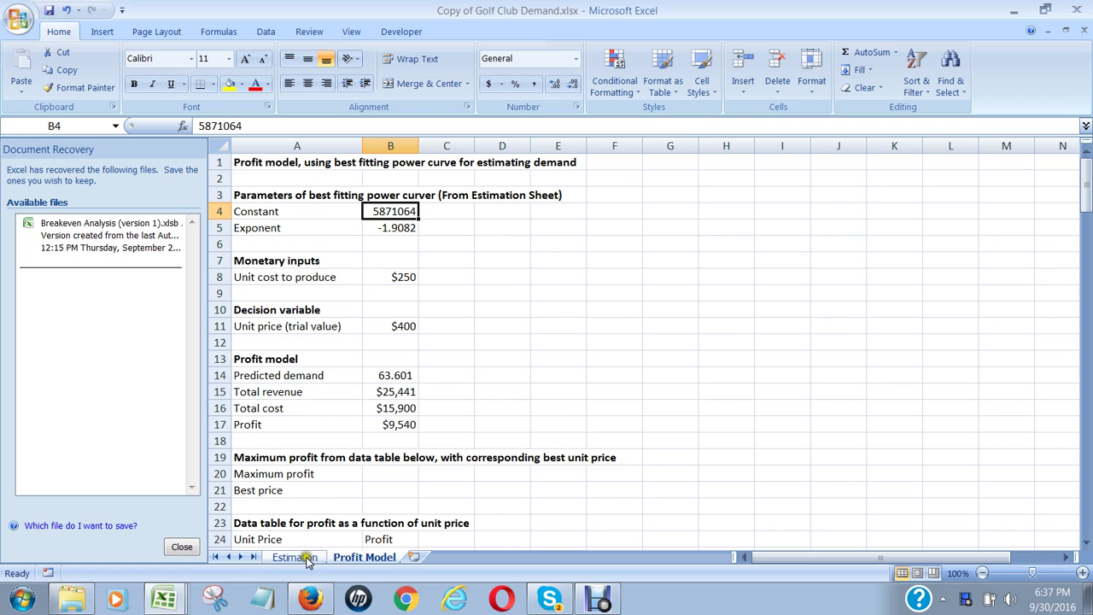
pyautogui.write('=')
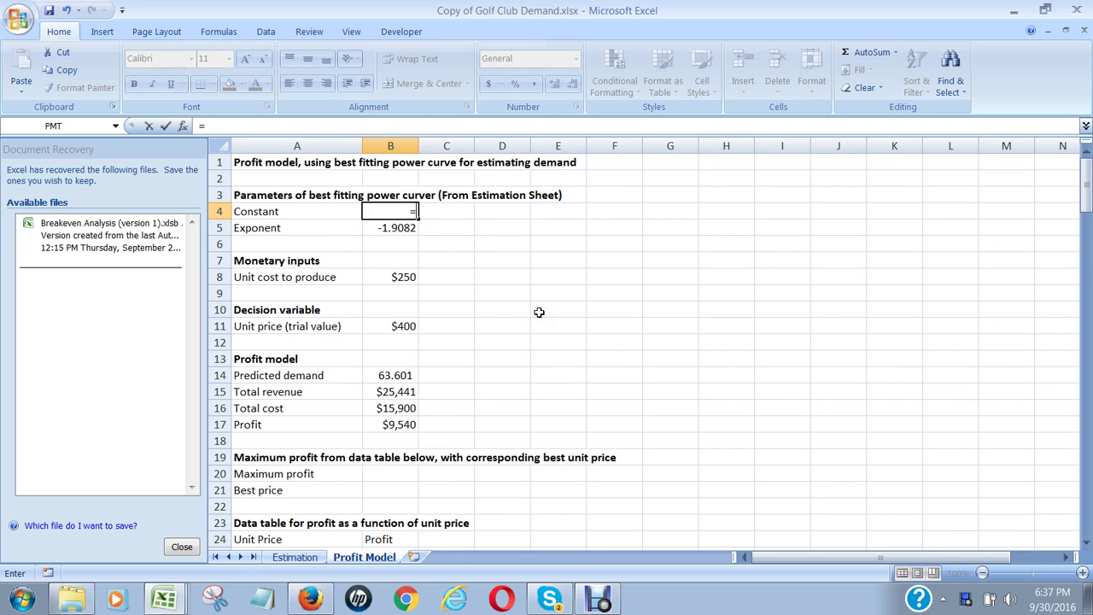
pyautogui.click(295, 557)
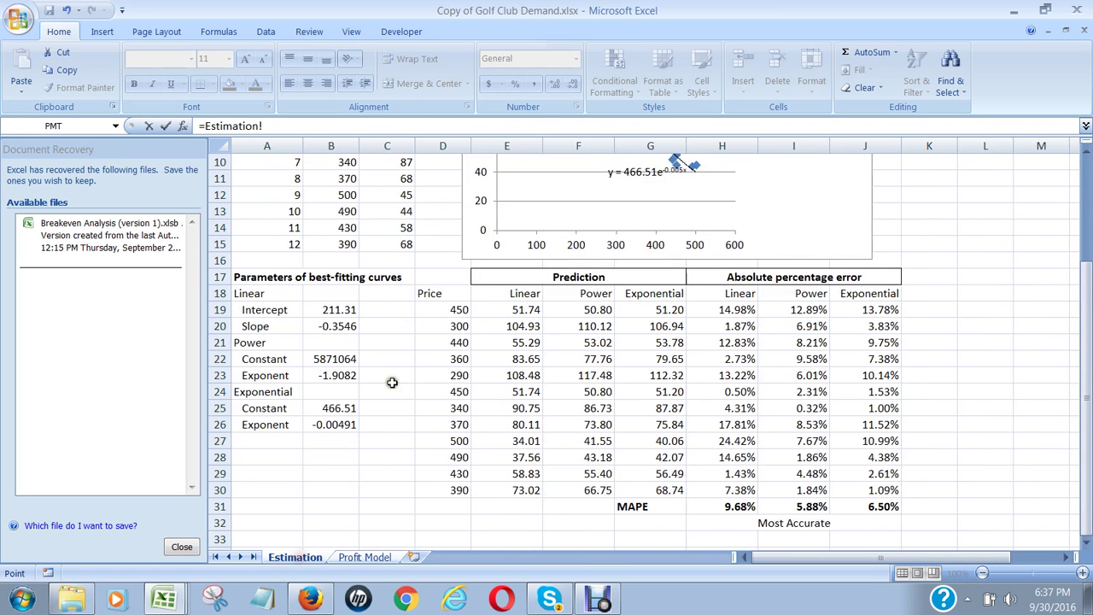
pyautogui.click(341, 359)
pyautogui.press('Return')
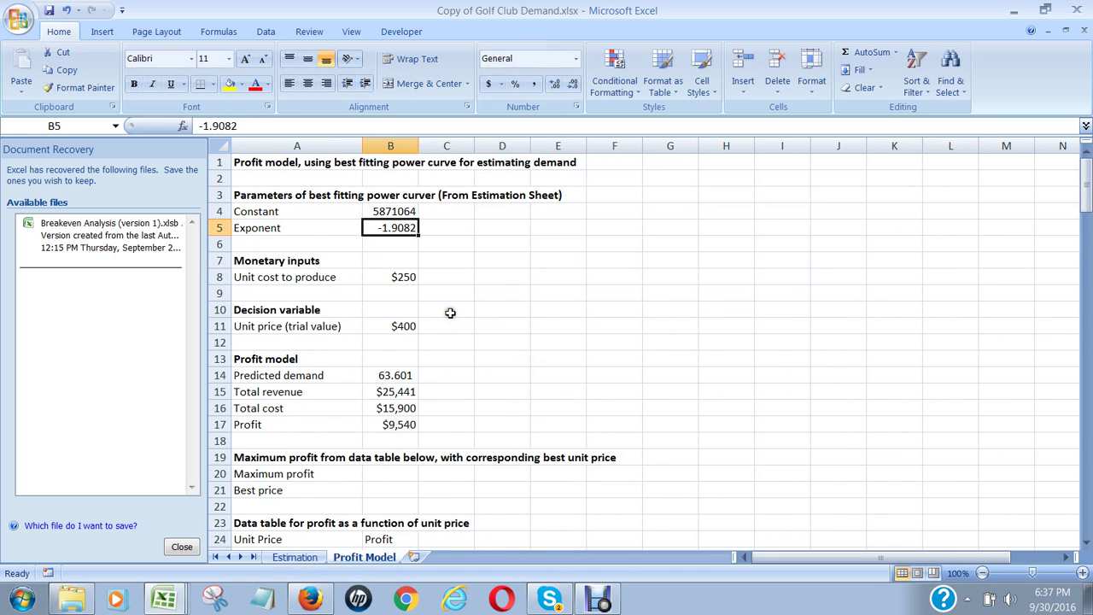
pyautogui.press('Up')
# Step: Link the exponent in B5 to the power exponent in Estimation!B23 (-1.9082)
pyautogui.press('Down')
pyautogui.write('=')
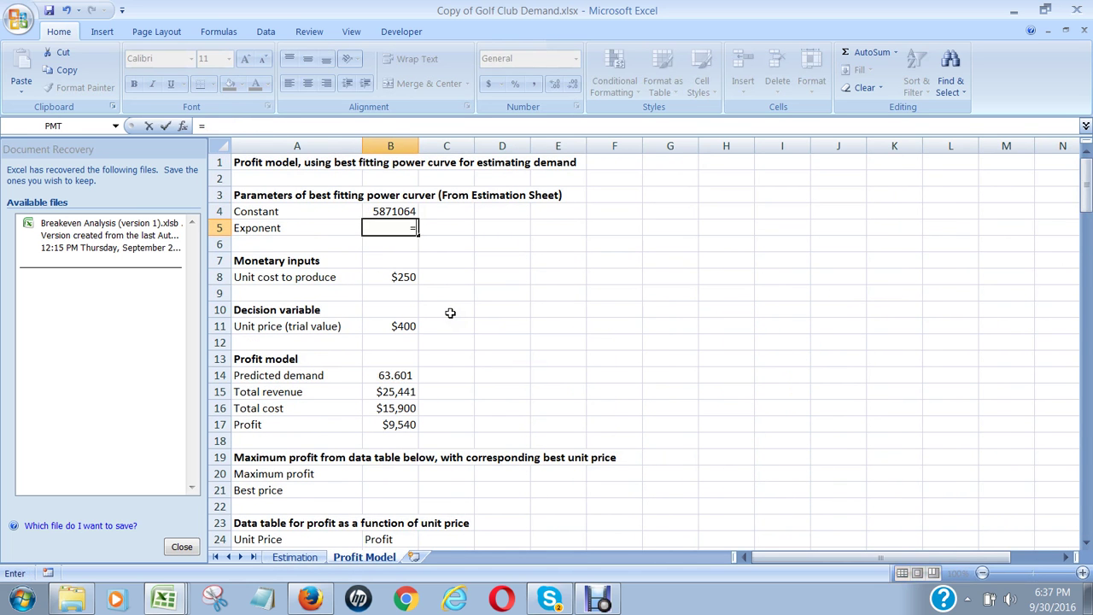
pyautogui.click(310, 556)
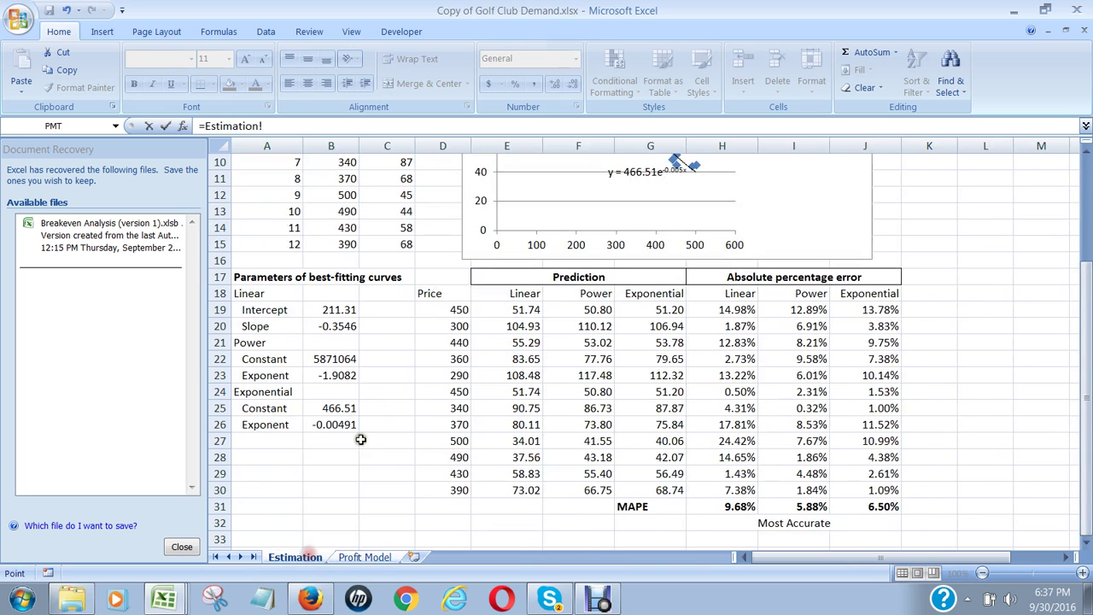
pyautogui.click(342, 374)
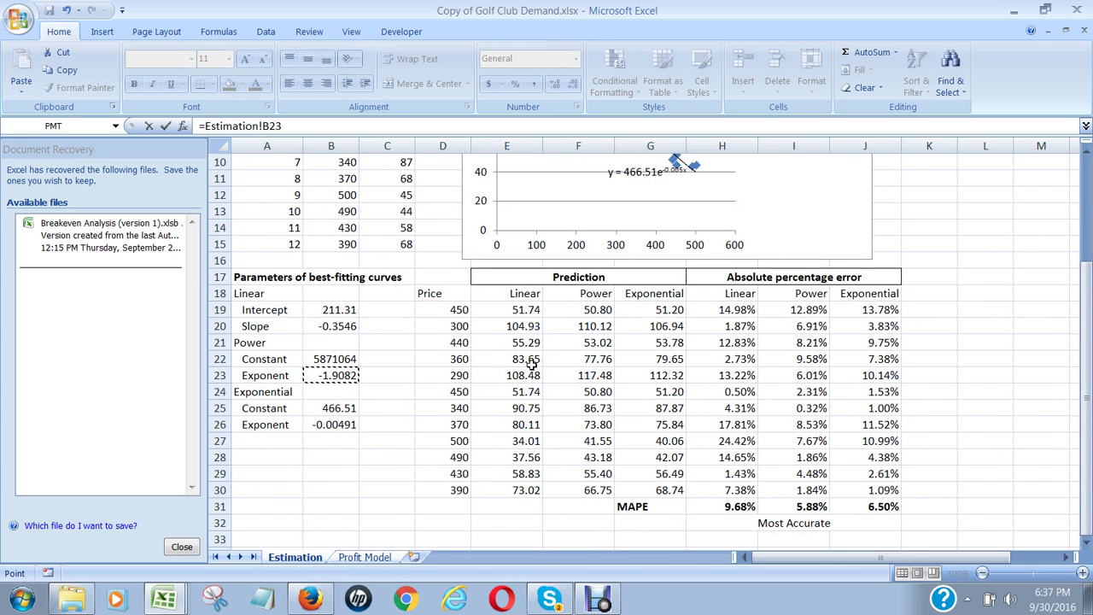
pyautogui.press('Return')
pyautogui.press('Down')
pyautogui.press('Down')
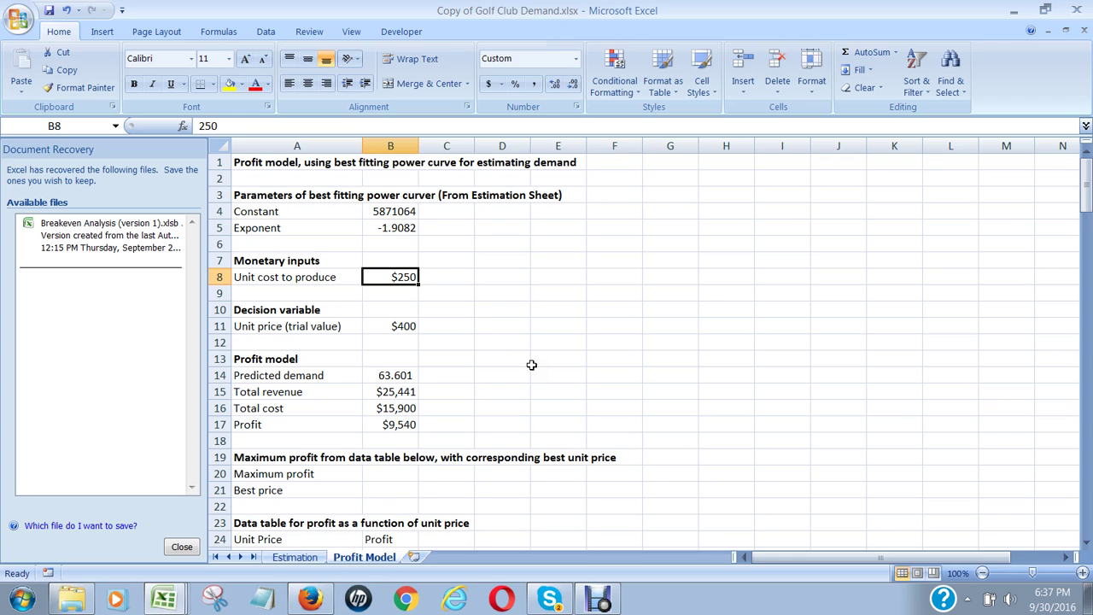
pyautogui.press('Down')
pyautogui.press('Down')
pyautogui.press('Down')
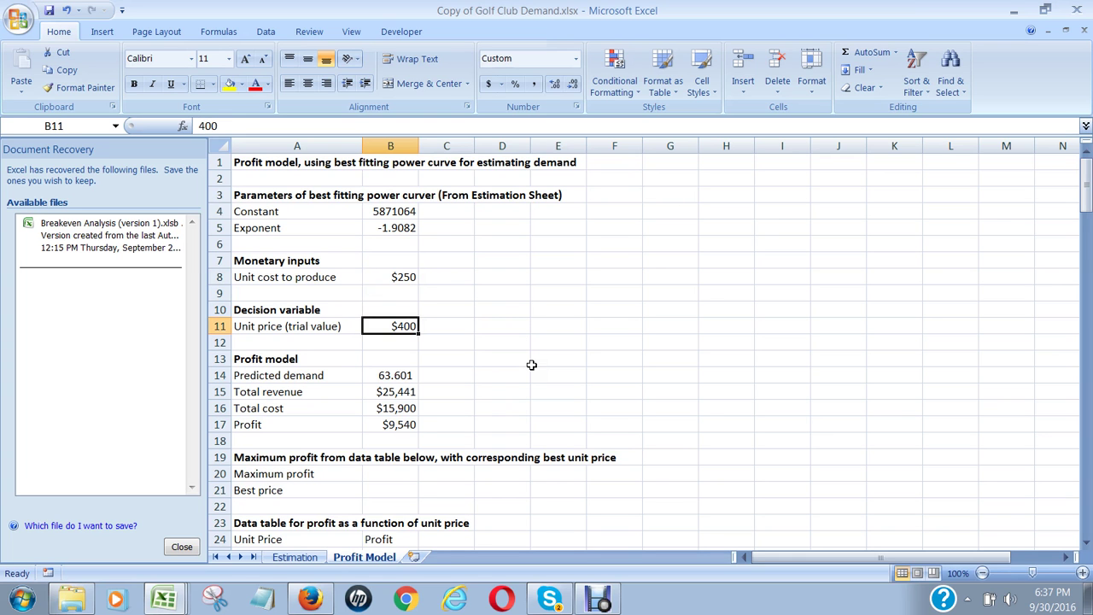
pyautogui.press('Up')
pyautogui.press('Down')
pyautogui.press('Left')
pyautogui.press('Right')
pyautogui.press('Left')
pyautogui.press('Right')
pyautogui.press('Down')
pyautogui.press('Down')
pyautogui.press('Down')
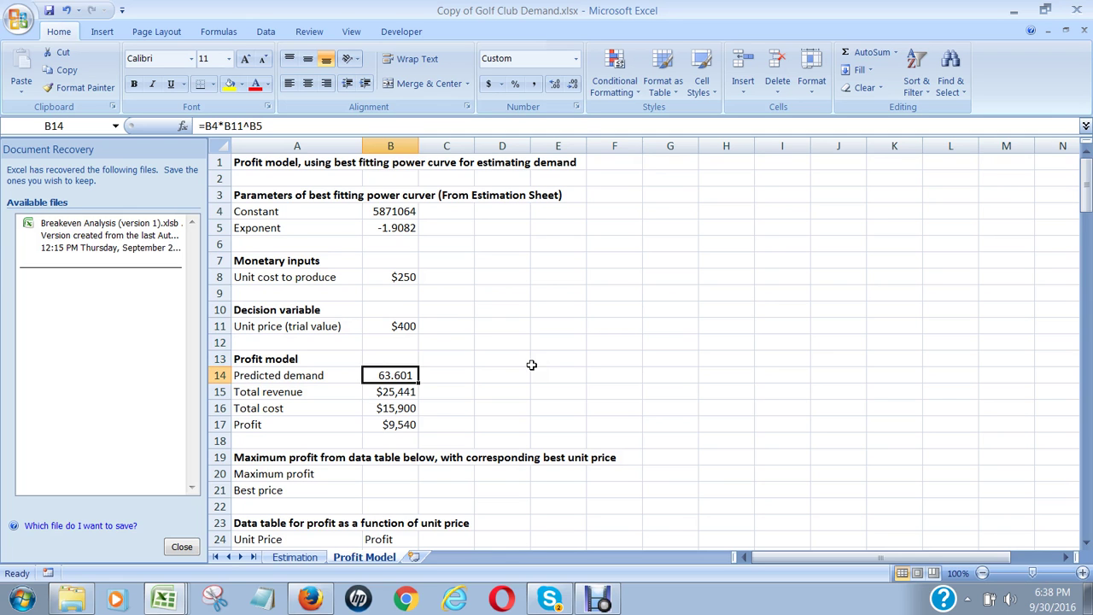
pyautogui.press('Down')
pyautogui.press('Down')
pyautogui.press('Up')
pyautogui.press('Up')
pyautogui.click(406, 214)
pyautogui.click(407, 374)
pyautogui.click(258, 195)
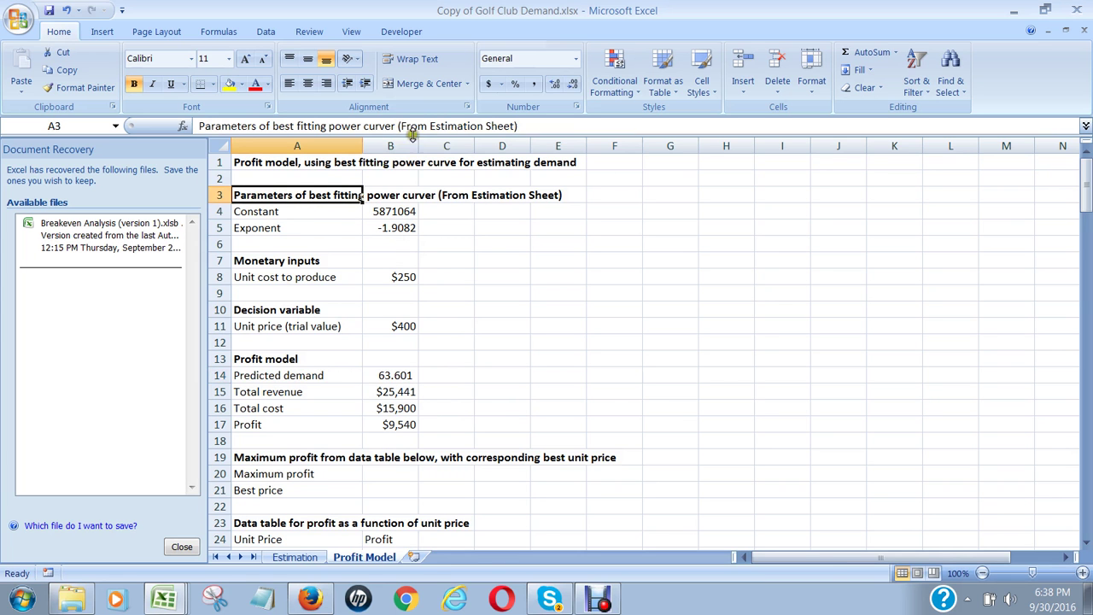
# Step: Correct 'curver' to 'curve' in the A3 heading
pyautogui.click(394, 126)
pyautogui.press('BackSpace')
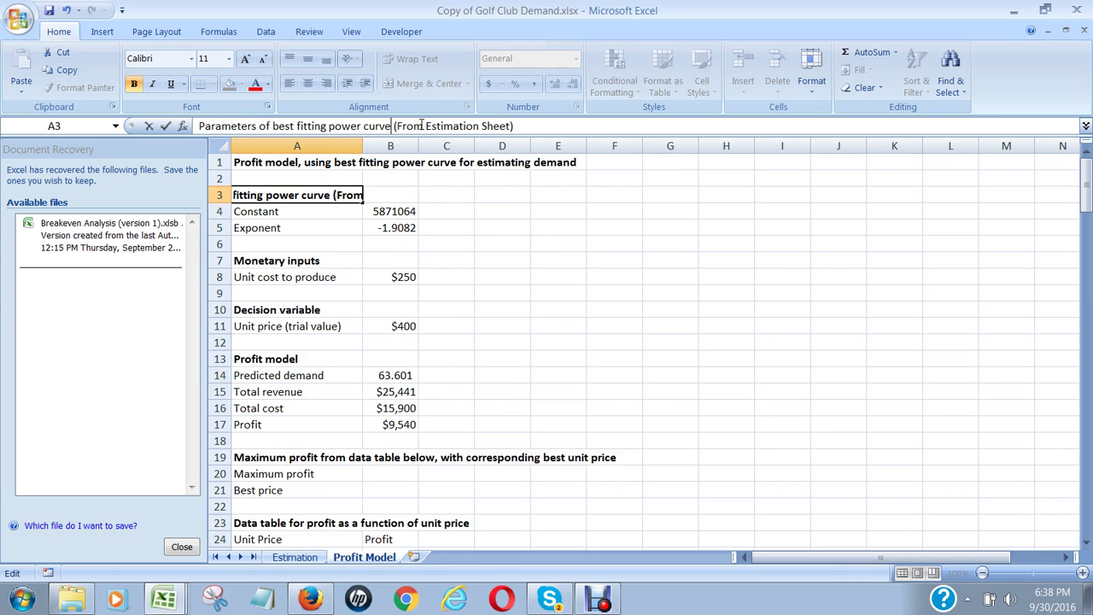
pyautogui.press('Return')
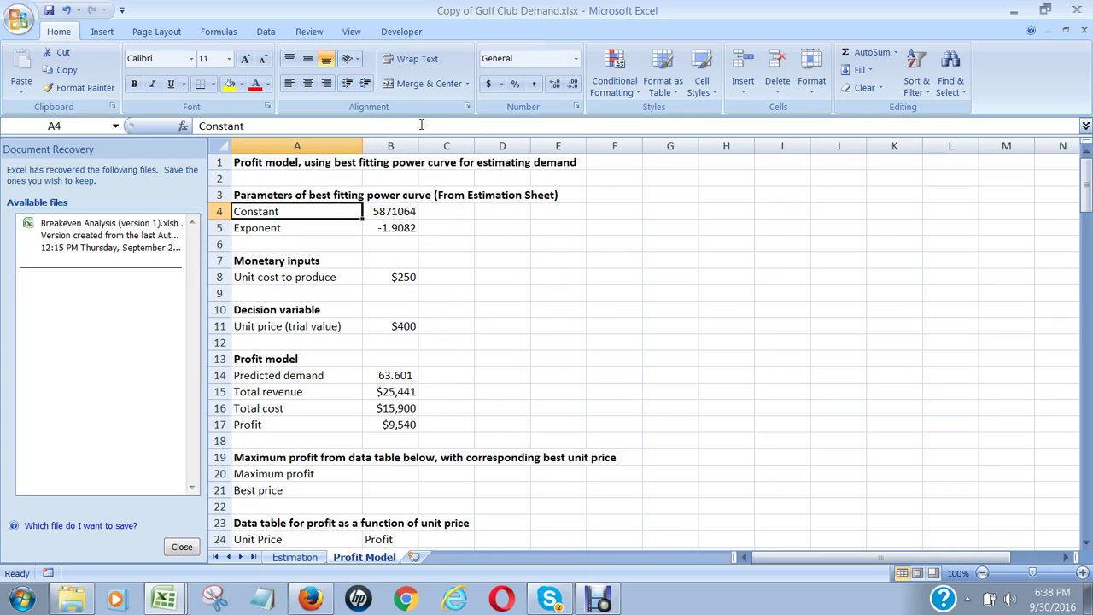
# Step: Review the predicted demand, total revenue, total cost and profit formulas in B14–B17
pyautogui.click(398, 377)
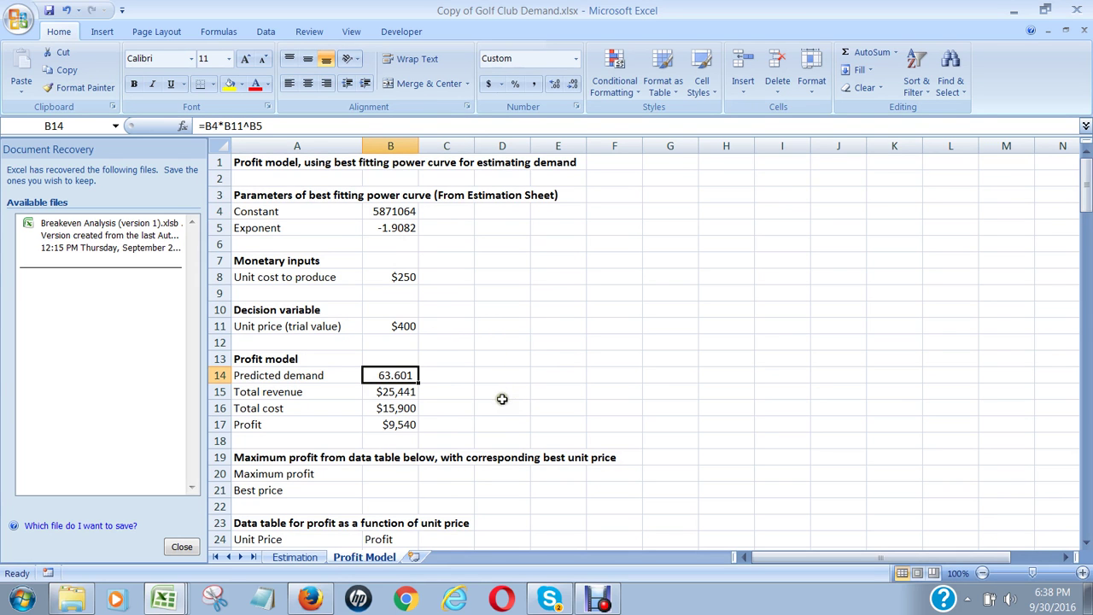
pyautogui.click(405, 394)
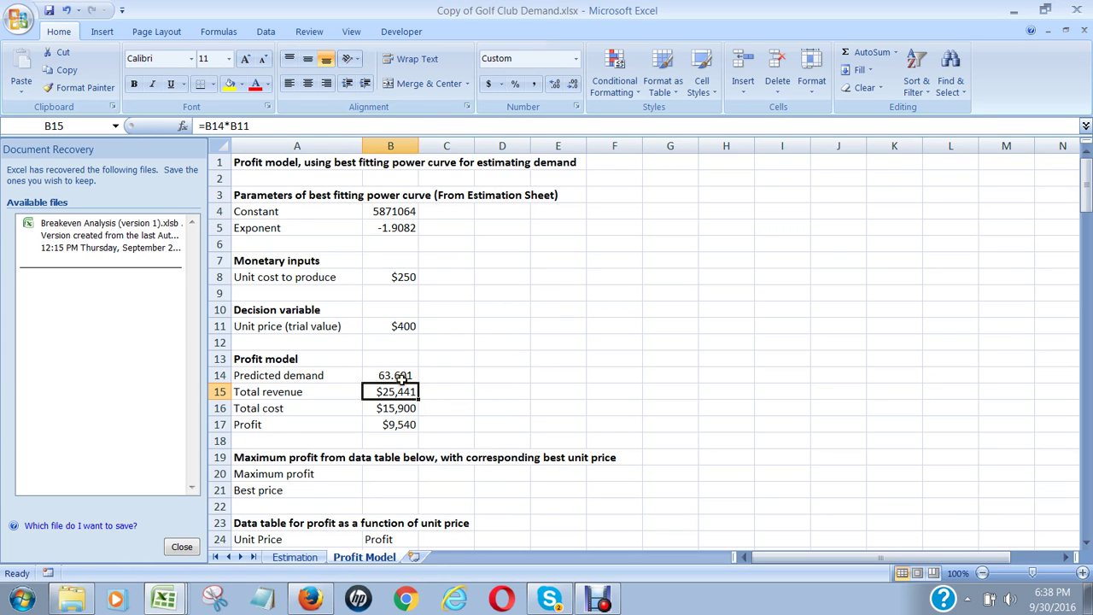
pyautogui.click(401, 378)
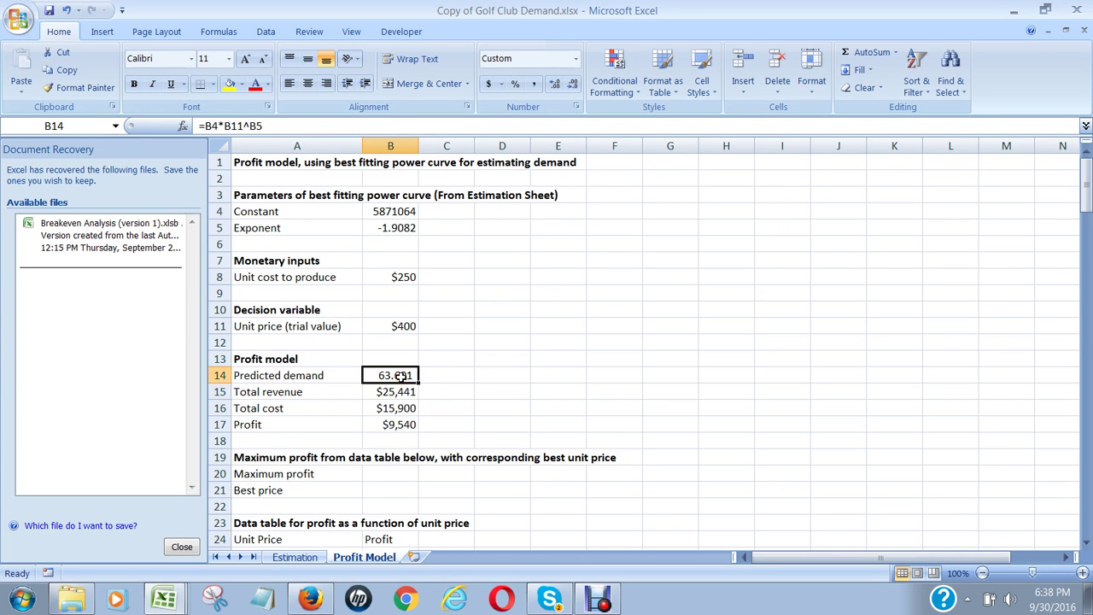
pyautogui.click(409, 328)
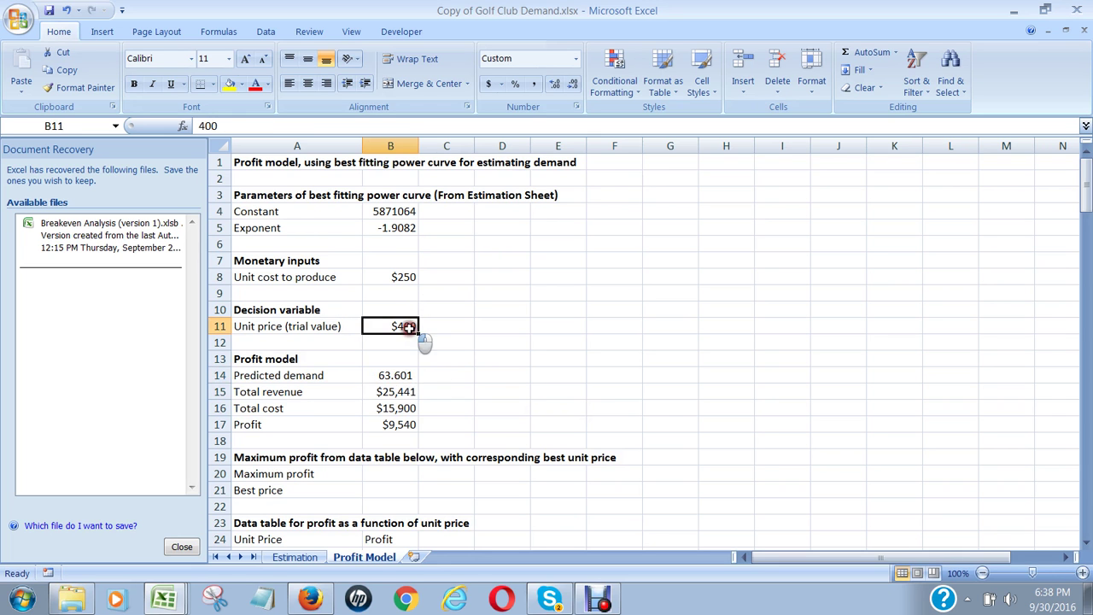
pyautogui.click(407, 393)
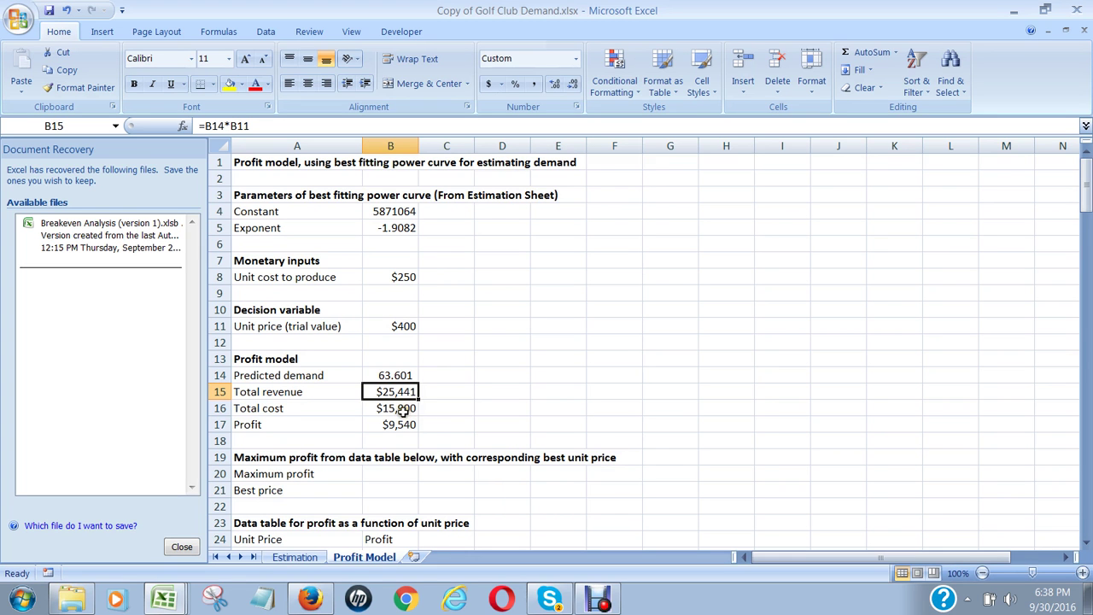
pyautogui.click(403, 411)
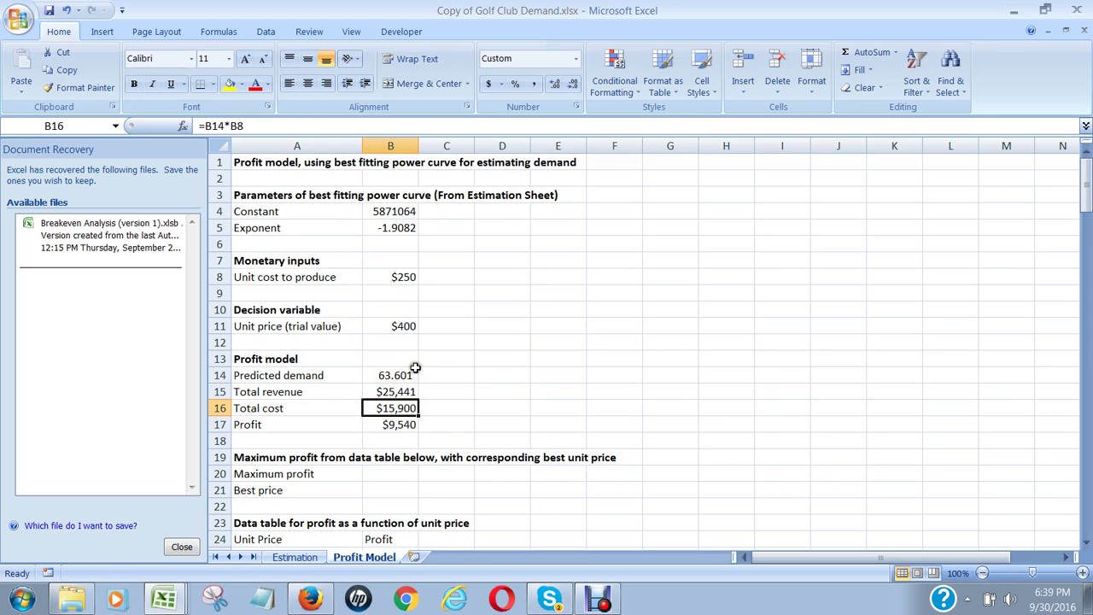
pyautogui.click(409, 424)
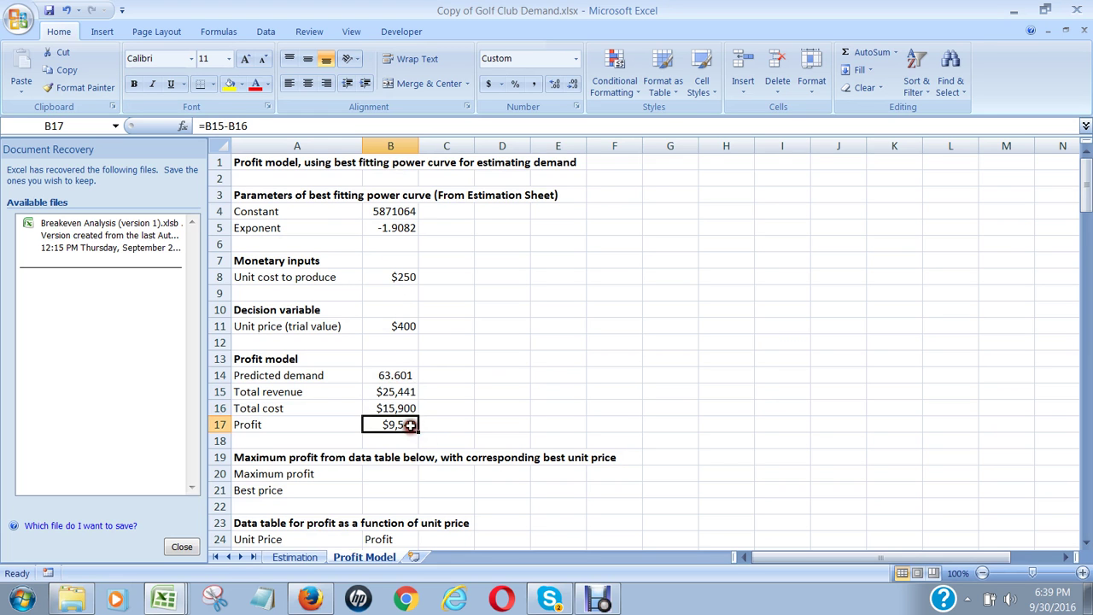
pyautogui.click(401, 391)
pyautogui.click(403, 408)
pyautogui.click(409, 424)
pyautogui.scroll(-3, 540, 431)
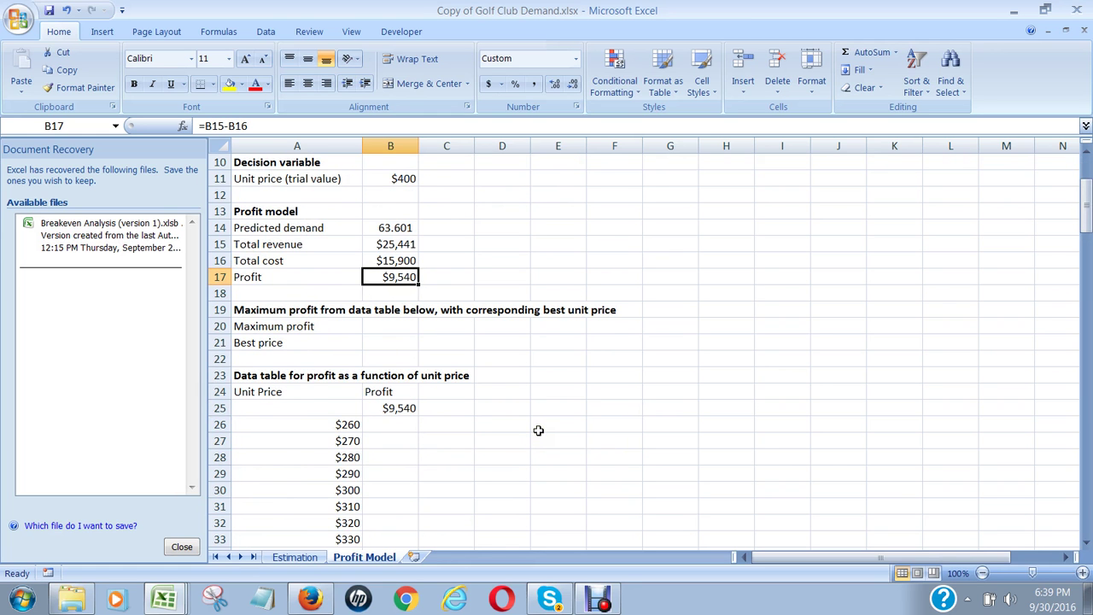
pyautogui.scroll(3, 538, 430)
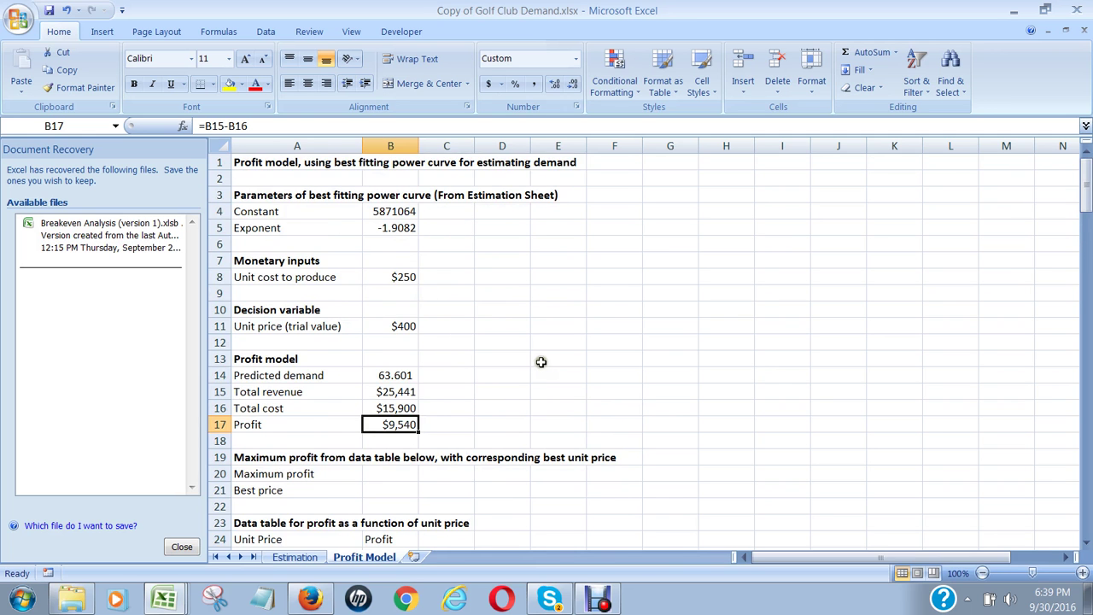
pyautogui.scroll(-5, 540, 362)
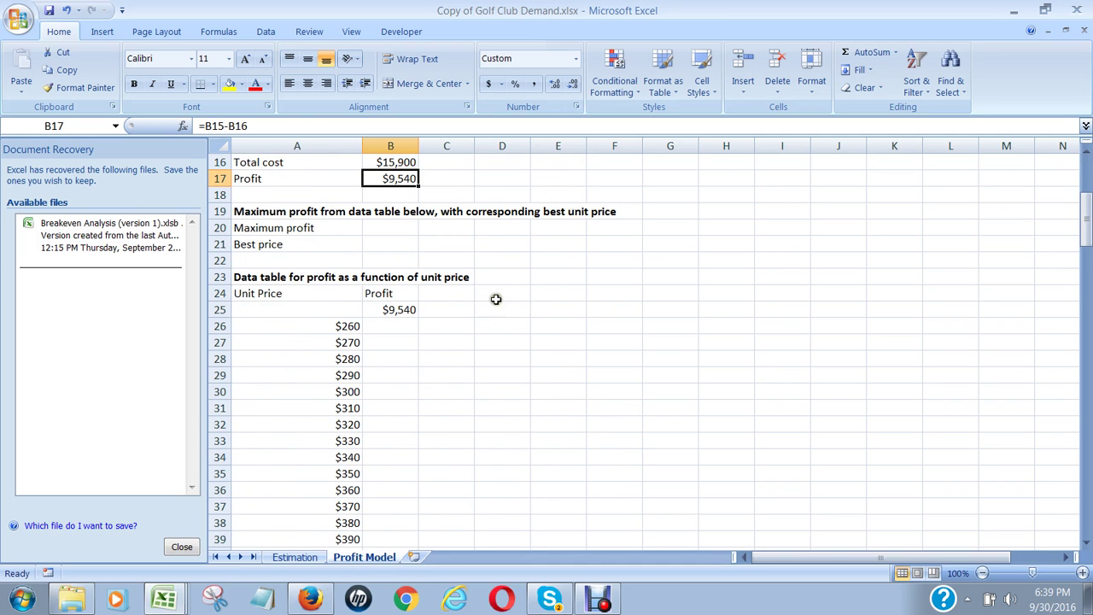
pyautogui.scroll(4, 495, 299)
pyautogui.scroll(-3, 521, 369)
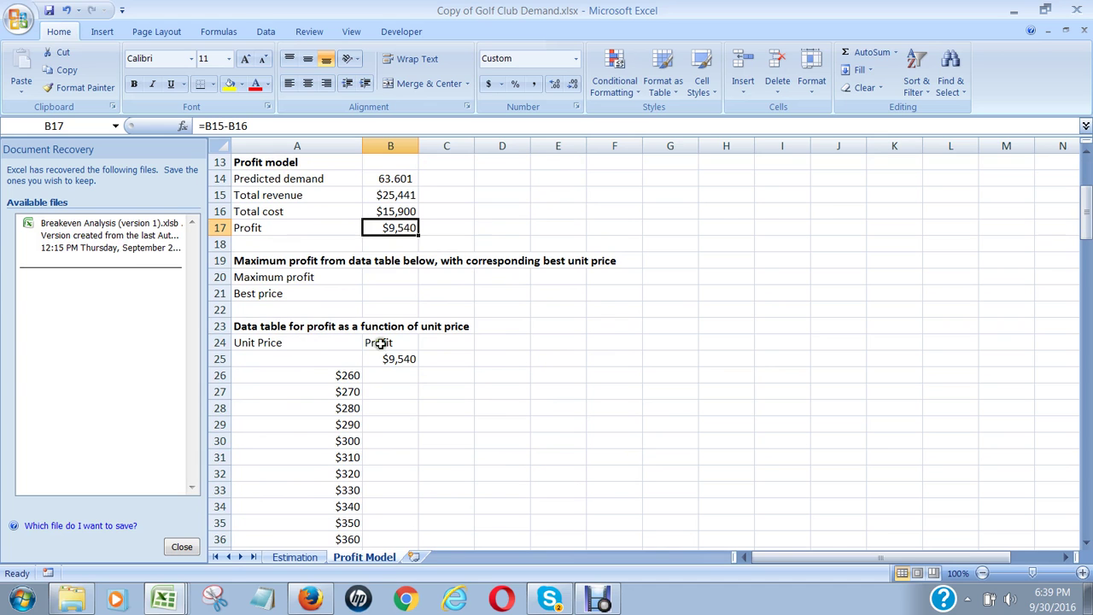
pyautogui.click(315, 344)
pyautogui.click(380, 342)
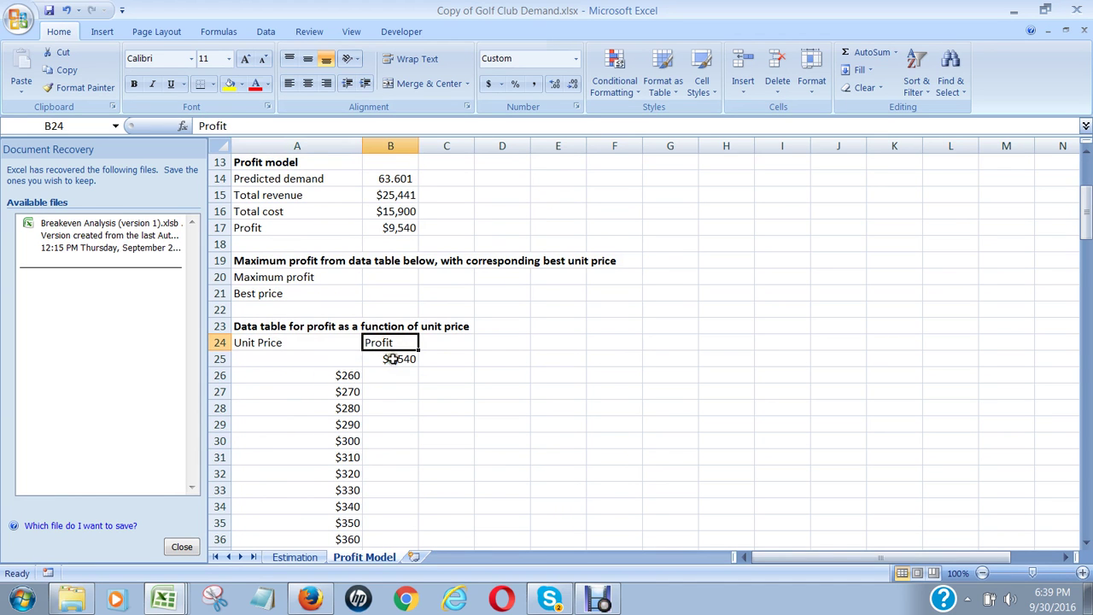
pyautogui.click(399, 359)
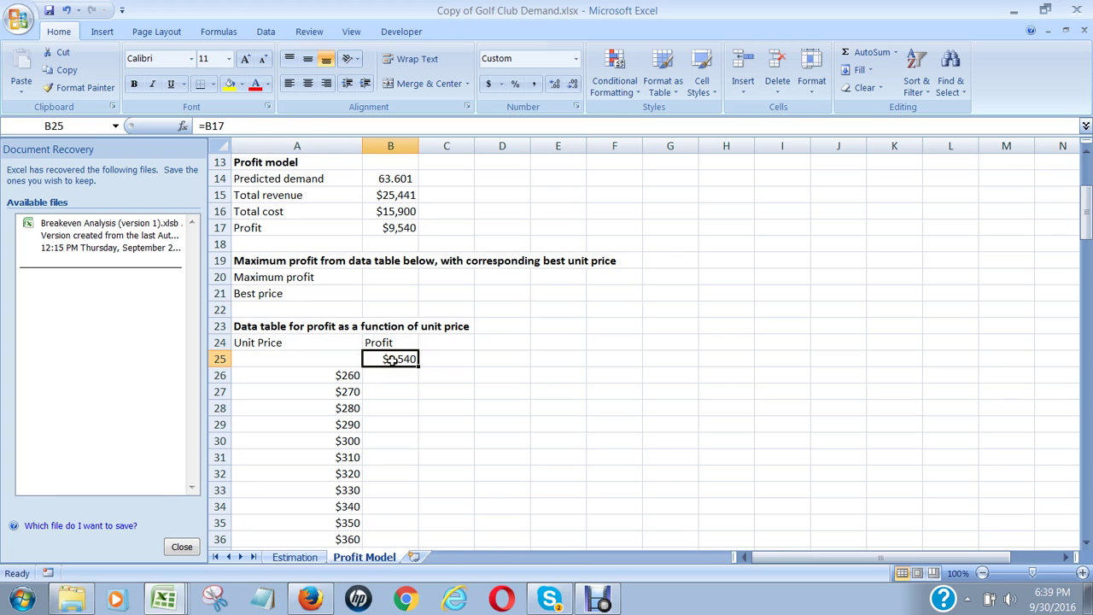
pyautogui.click(398, 227)
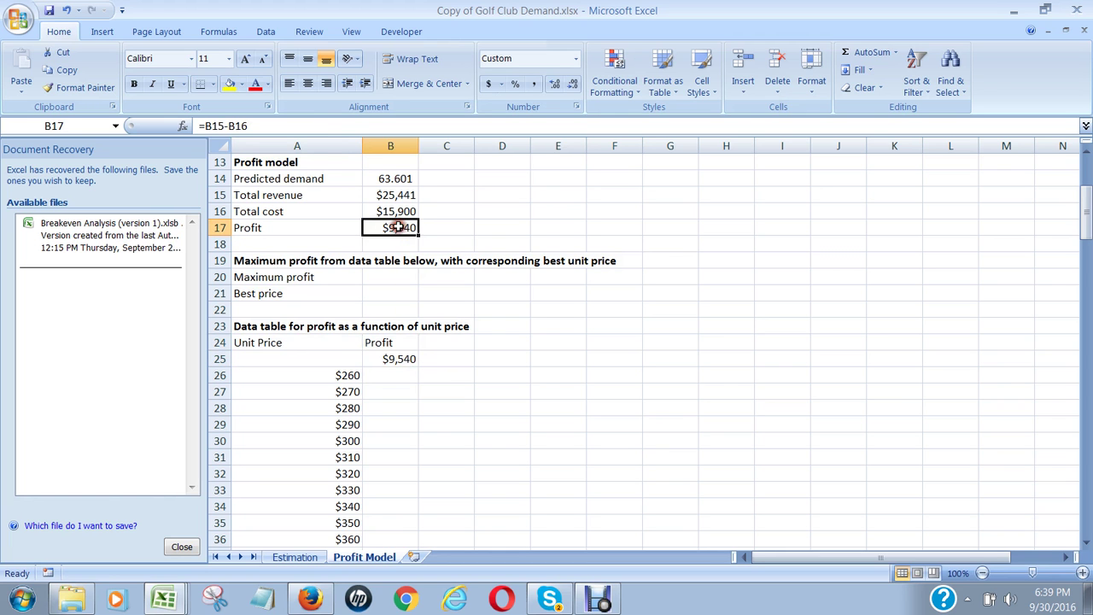
pyautogui.click(398, 360)
pyautogui.click(342, 359)
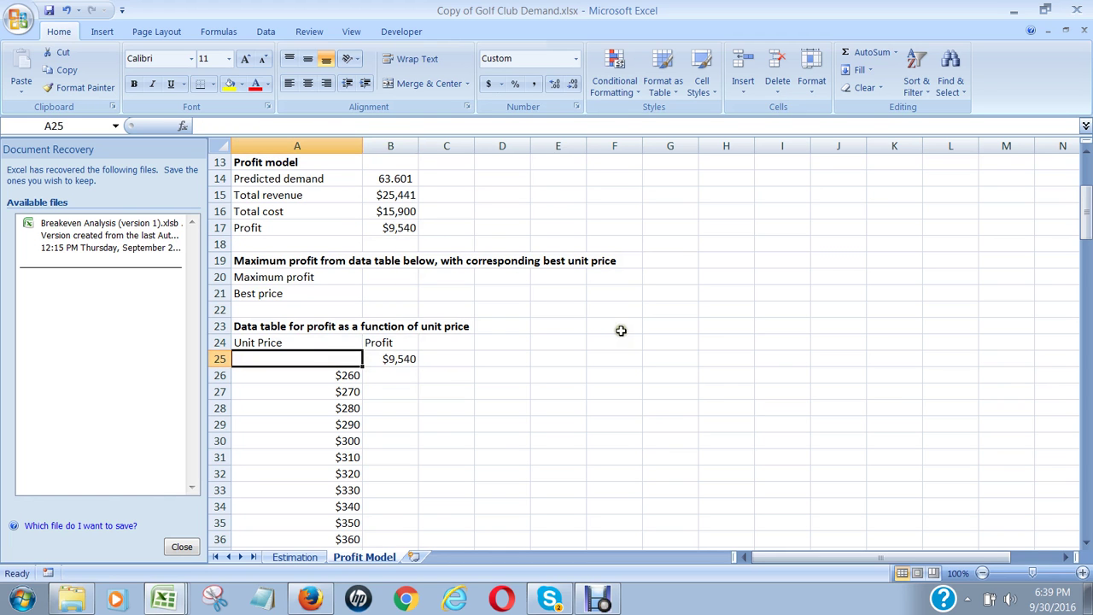
# Step: Select the unit price and Profit table range A25:B71
pyautogui.hotkey('shift', 'Right')
pyautogui.hotkey('shift', 'Down')
pyautogui.hotkey('shift', 'Down')
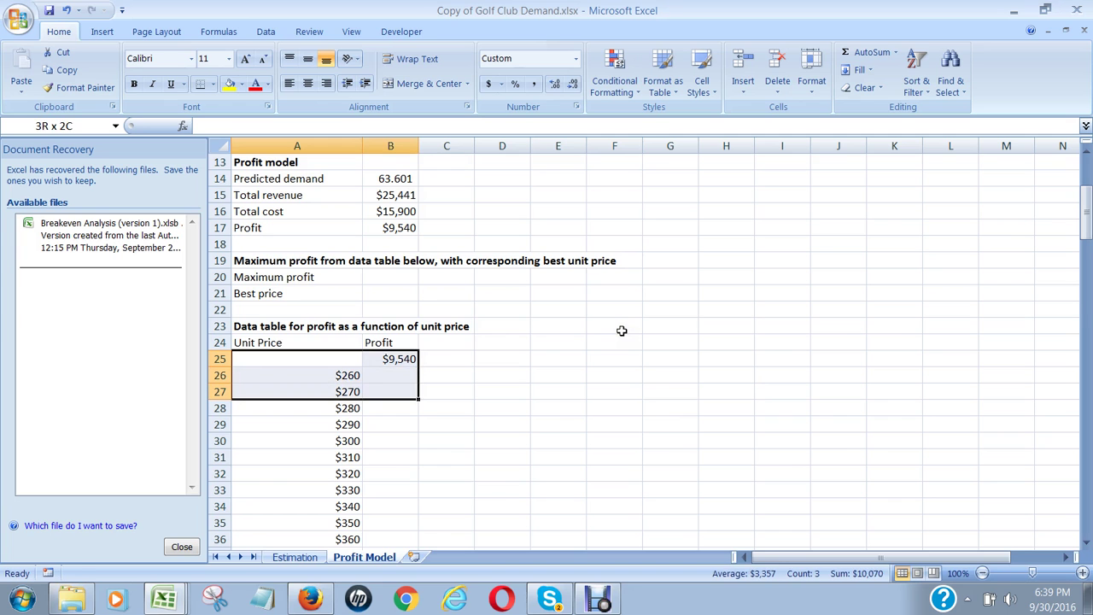
pyautogui.press('End')
pyautogui.hotkey('shift', 'Down')
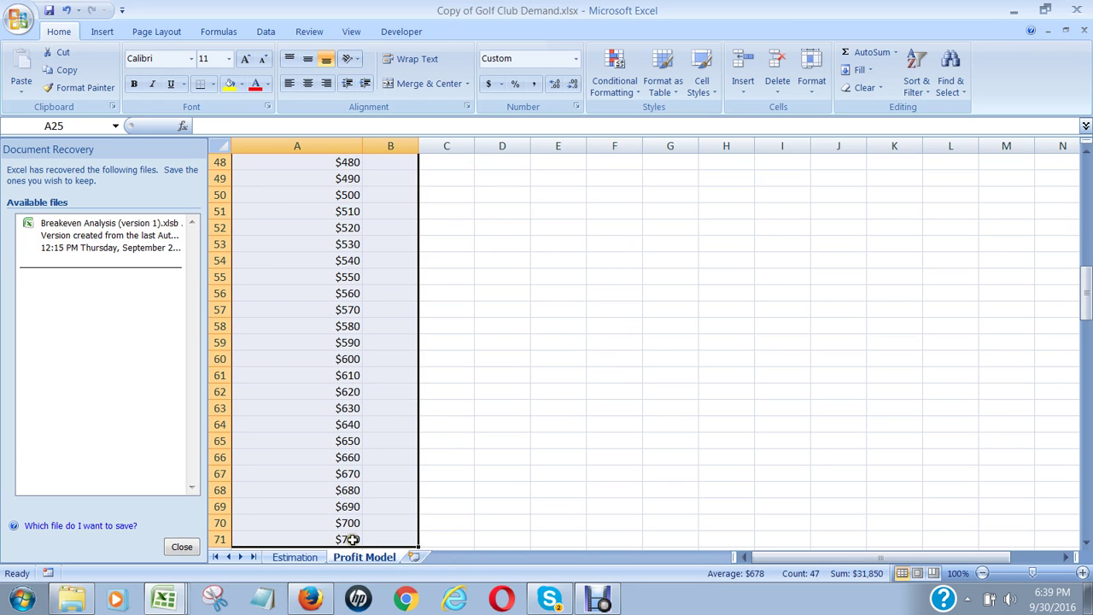
pyautogui.scroll(4, 499, 444)
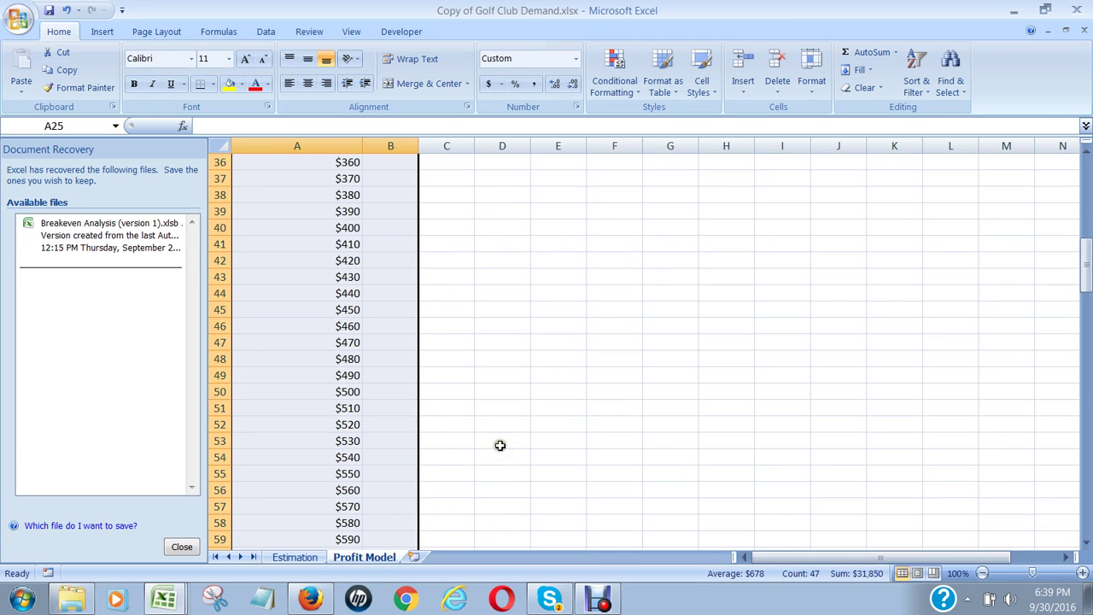
pyautogui.scroll(8, 500, 445)
# Step: Create a one-variable data table with $B$11 as the column input cell
pyautogui.click(266, 32)
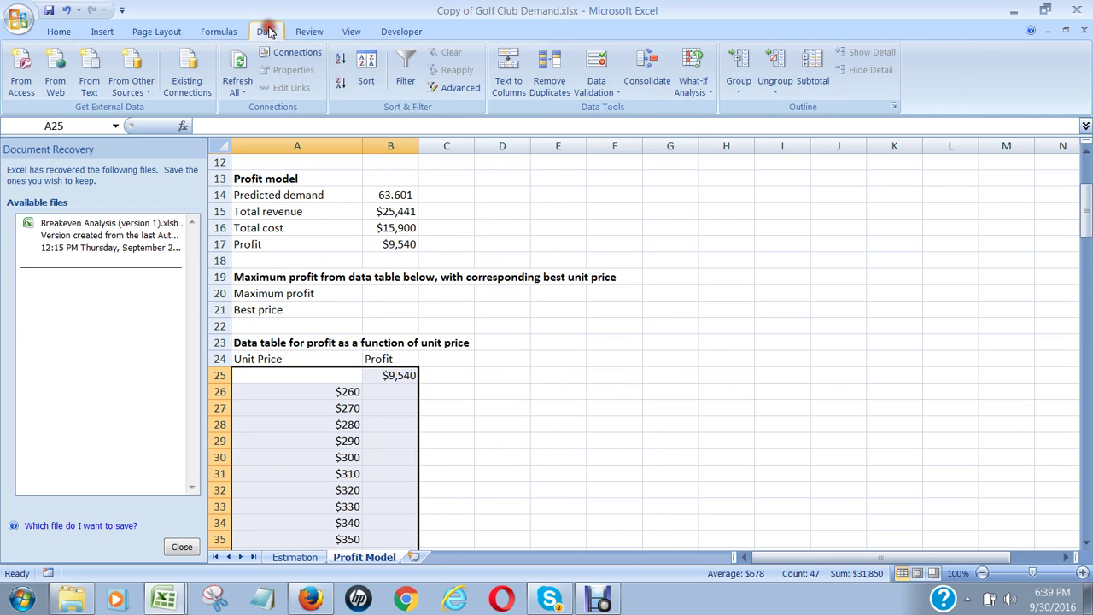
pyautogui.click(708, 92)
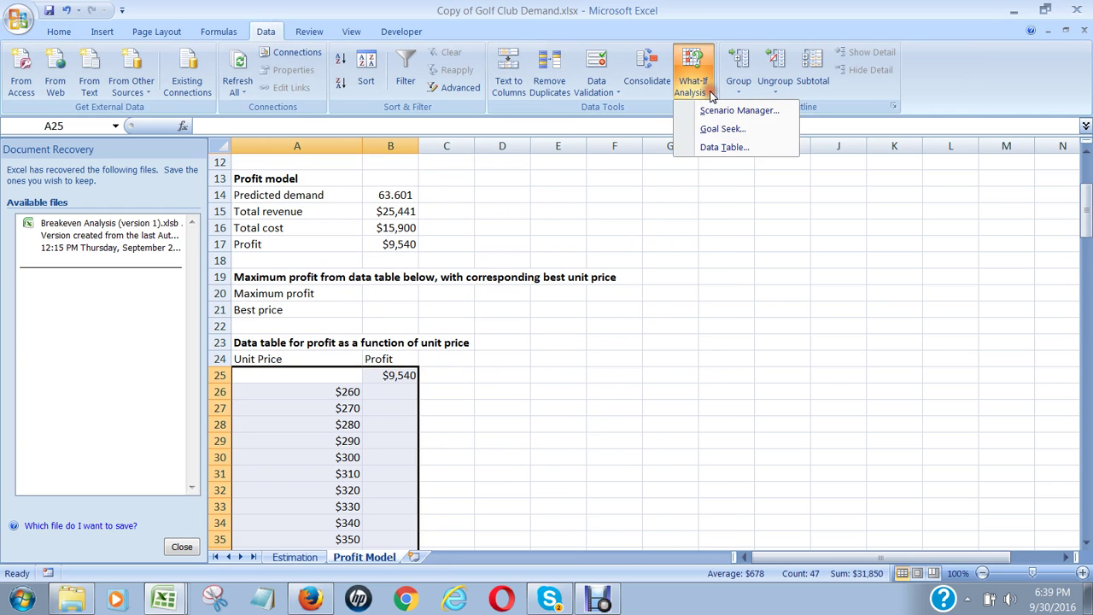
pyautogui.click(731, 149)
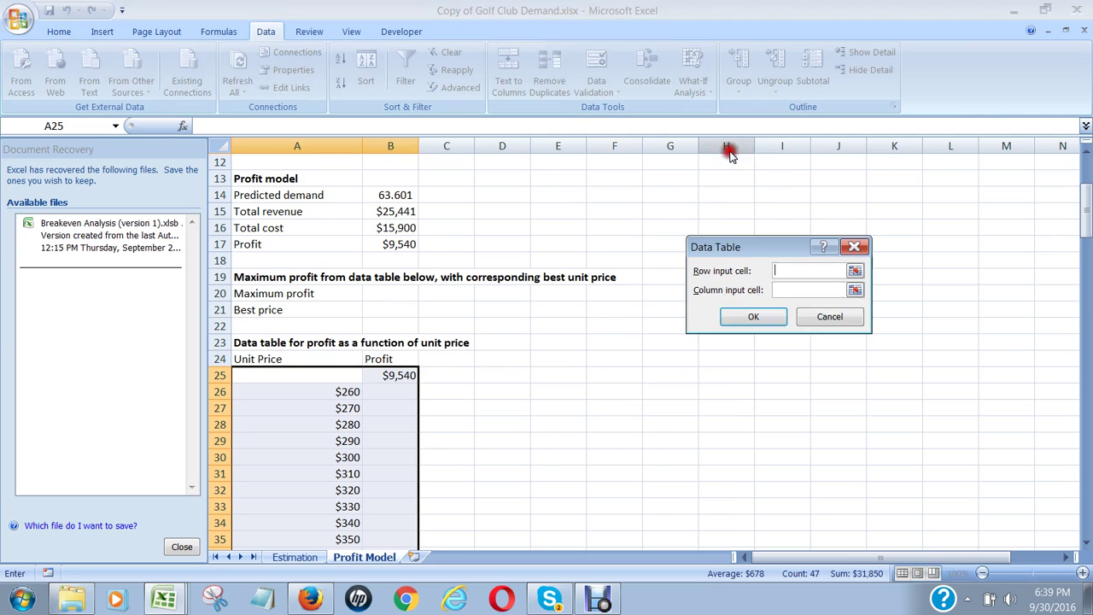
pyautogui.click(800, 289)
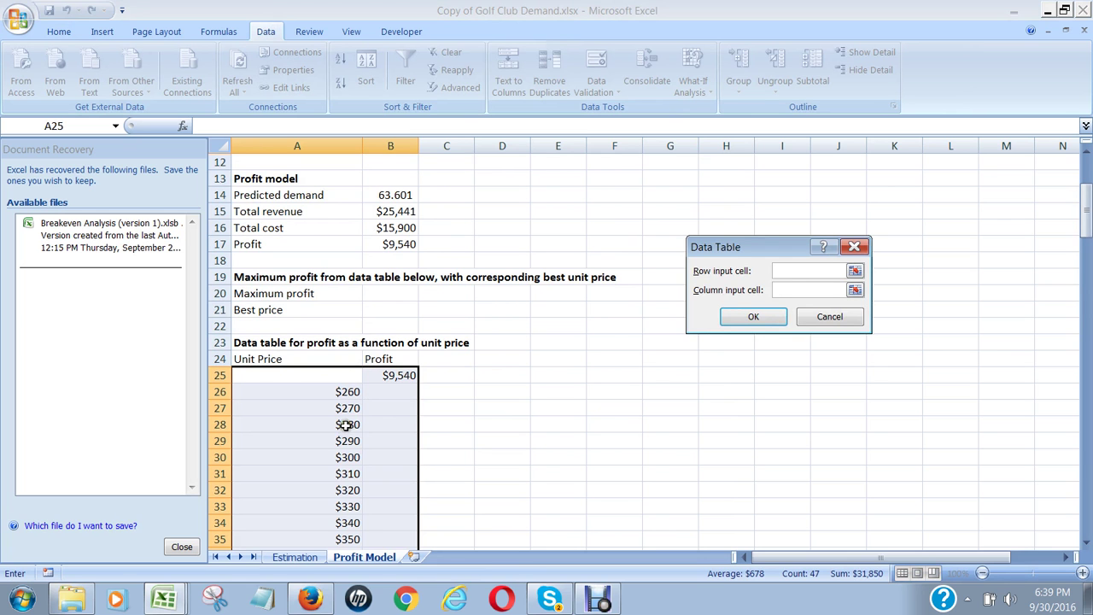
pyautogui.scroll(3, 649, 376)
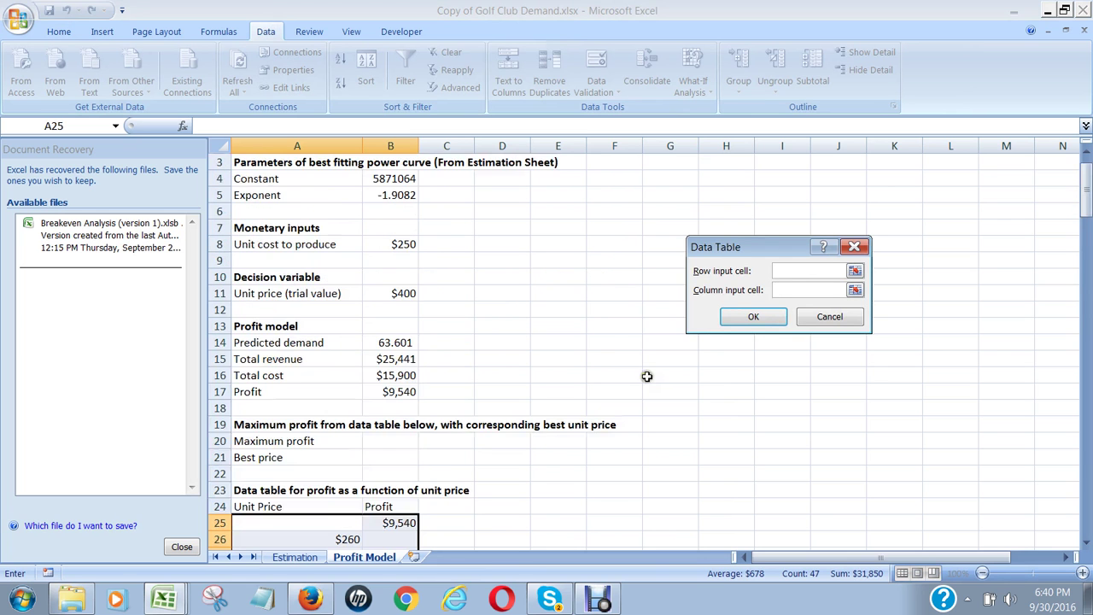
pyautogui.click(404, 292)
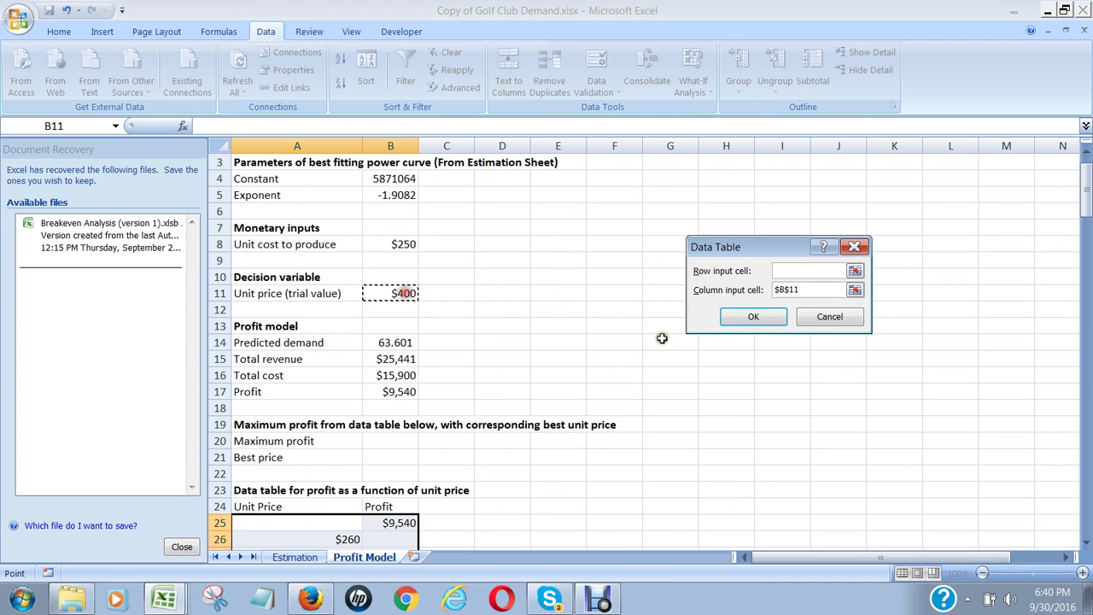
pyautogui.click(755, 317)
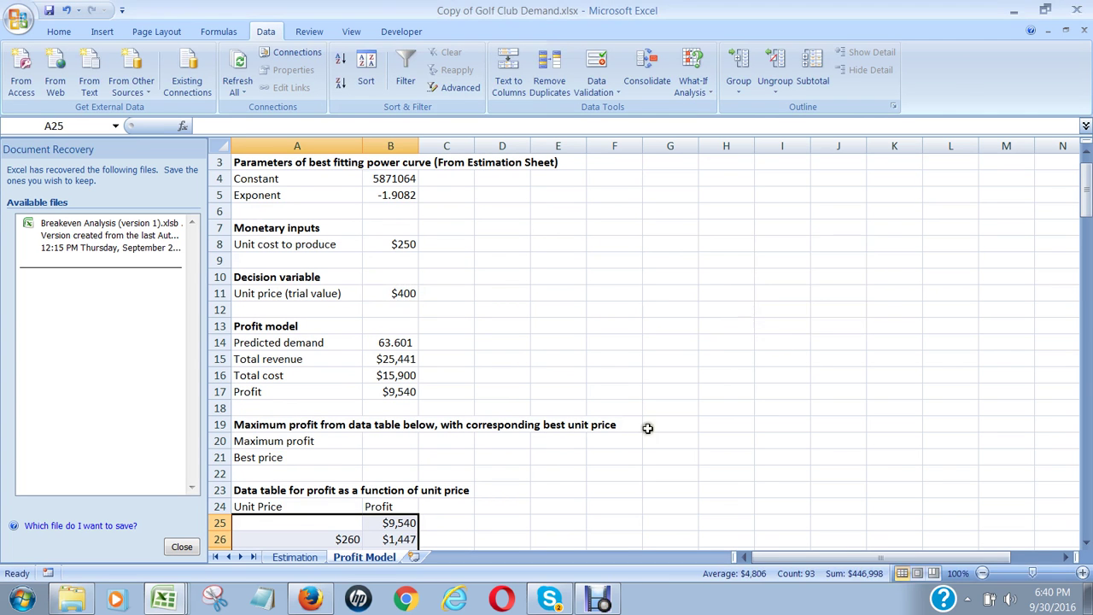
pyautogui.click(615, 441)
pyautogui.scroll(-6, 551, 458)
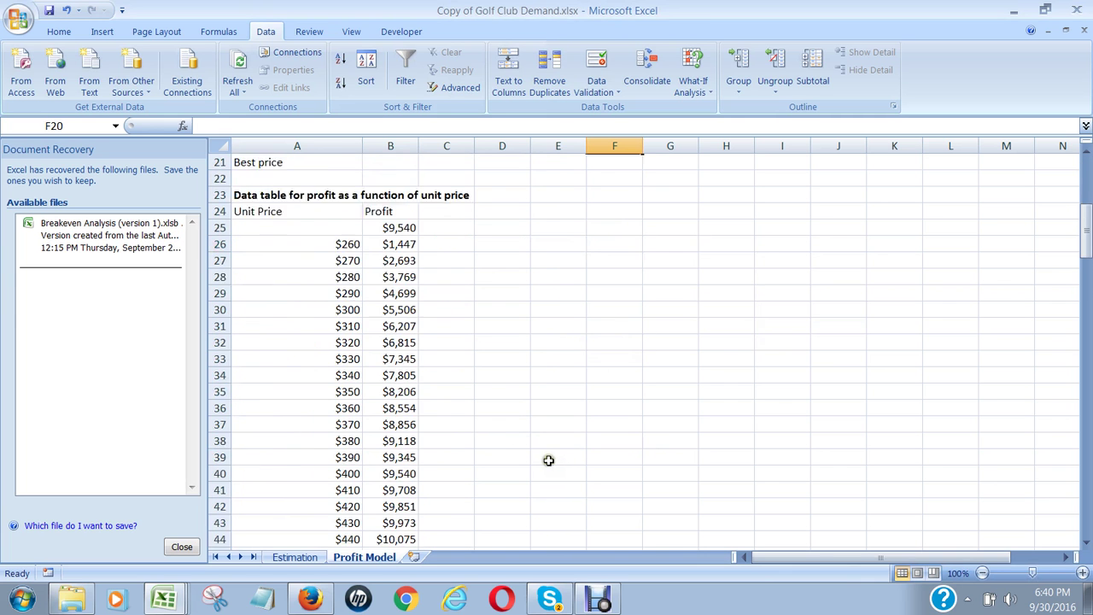
pyautogui.scroll(-4, 549, 461)
pyautogui.scroll(6, 548, 460)
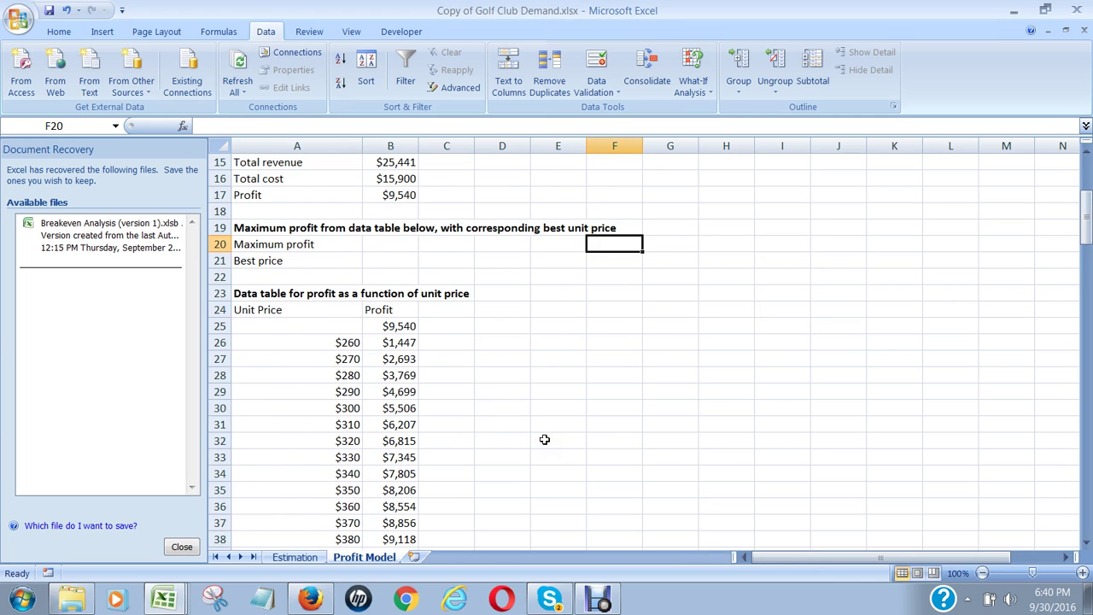
pyautogui.scroll(-6, 544, 438)
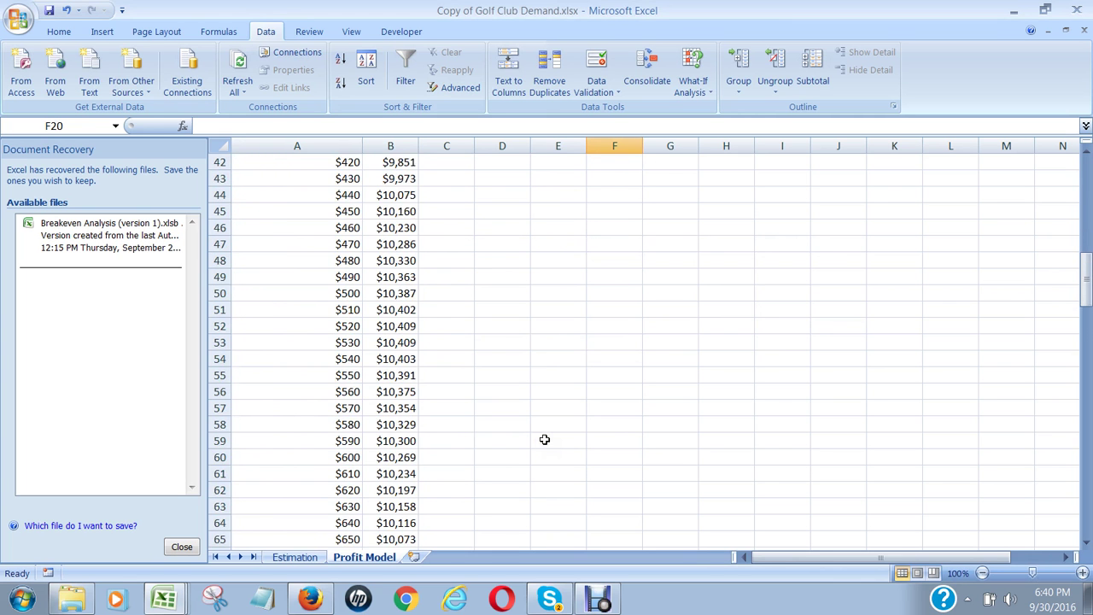
pyautogui.scroll(-3, 544, 439)
pyautogui.scroll(11, 464, 452)
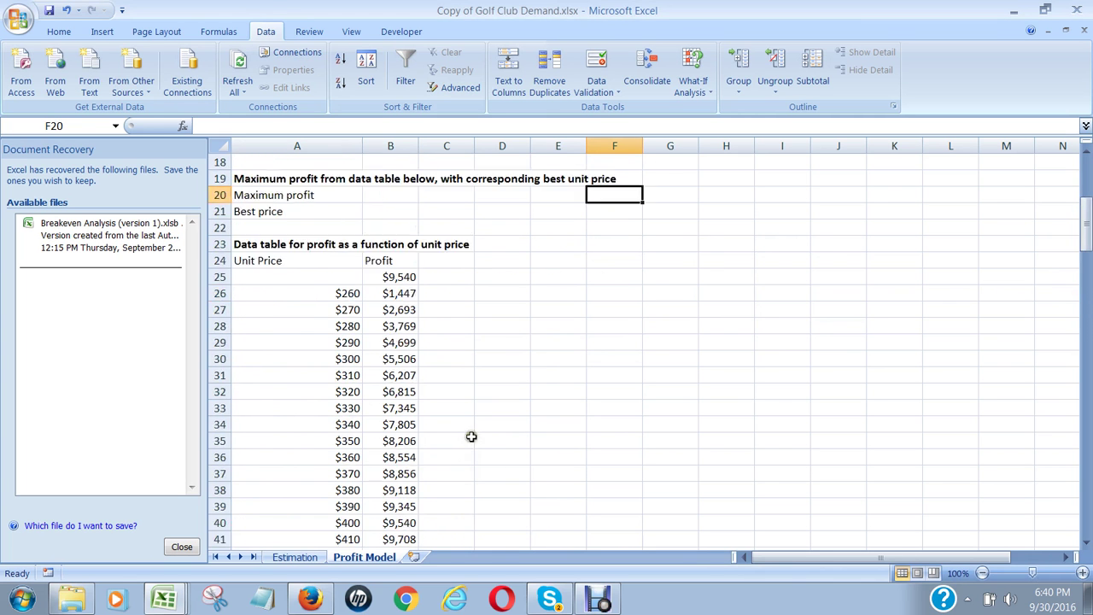
pyautogui.scroll(3, 470, 436)
pyautogui.click(385, 345)
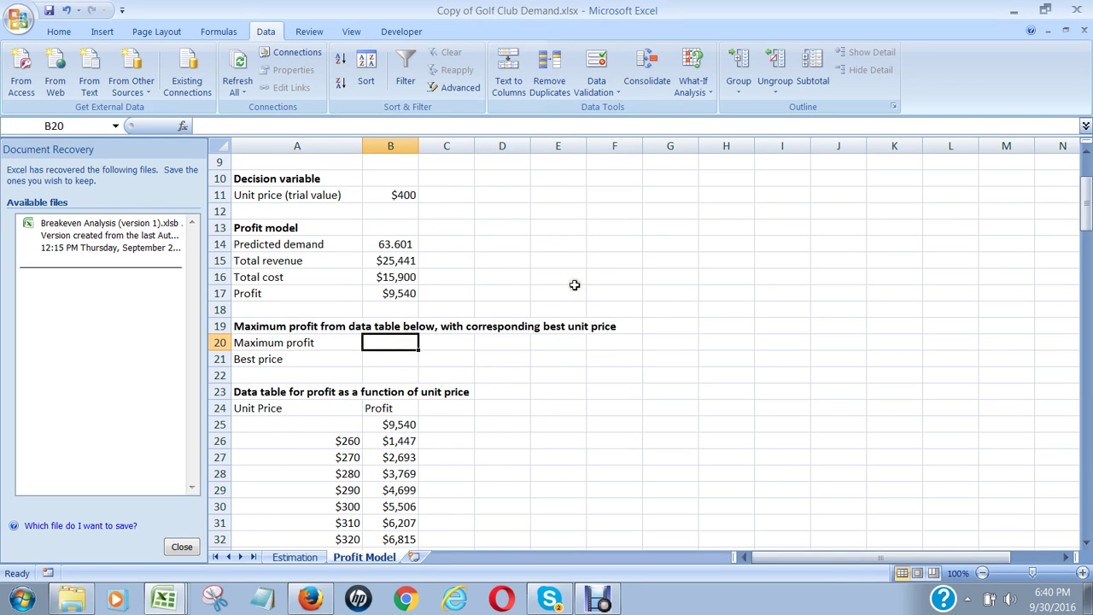
# Step: Enter =MAX(B26:B71) as the Maximum profit formula
pyautogui.write('=max(')
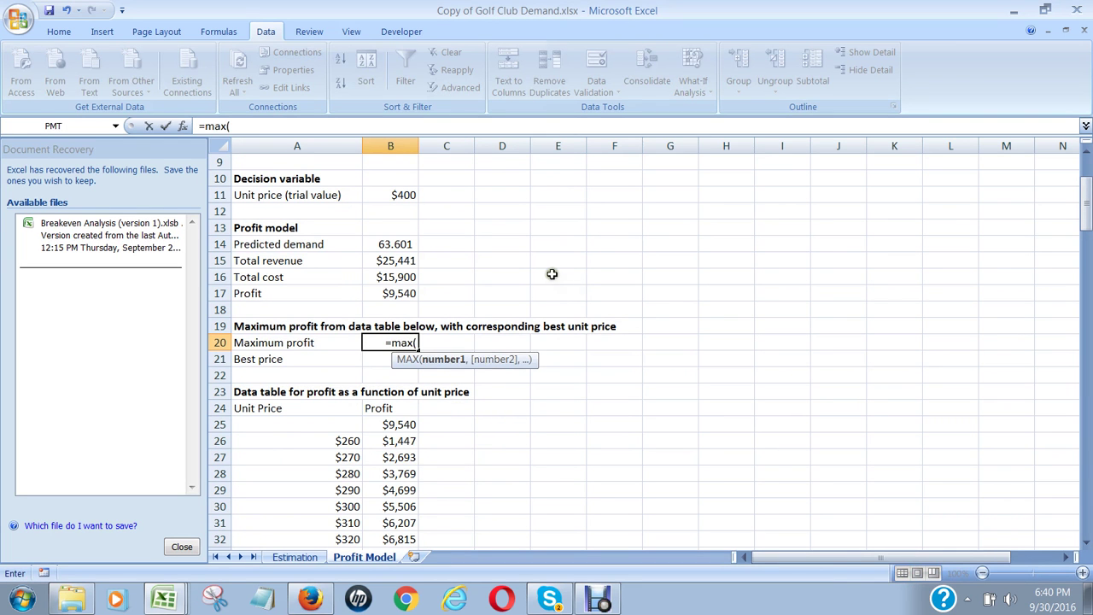
pyautogui.click(411, 442)
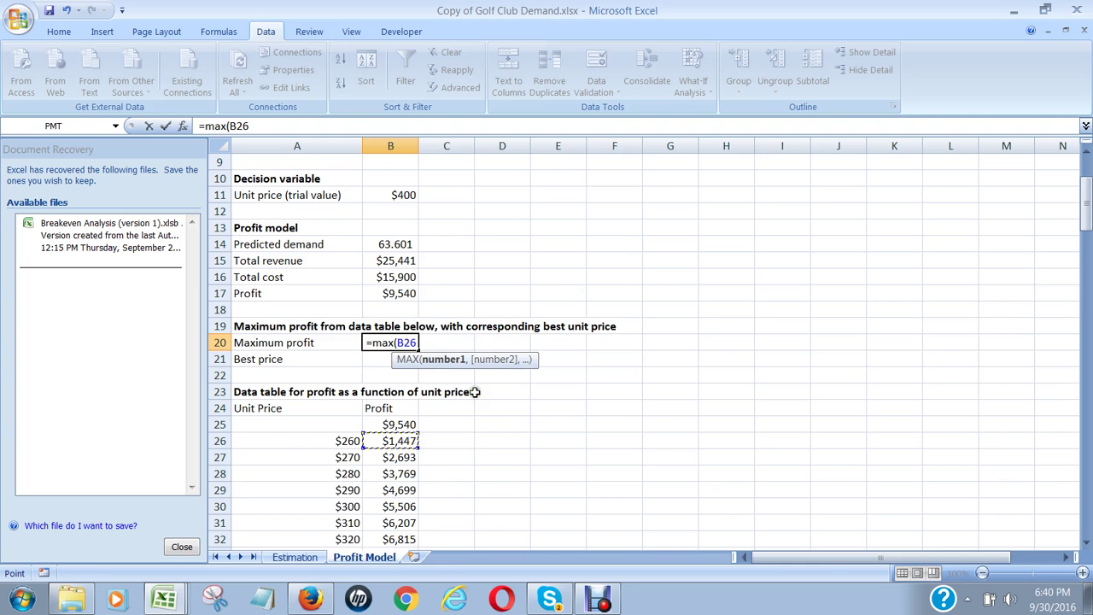
pyautogui.hotkey('ctrl', 'shift', 'Down')
pyautogui.press('Return')
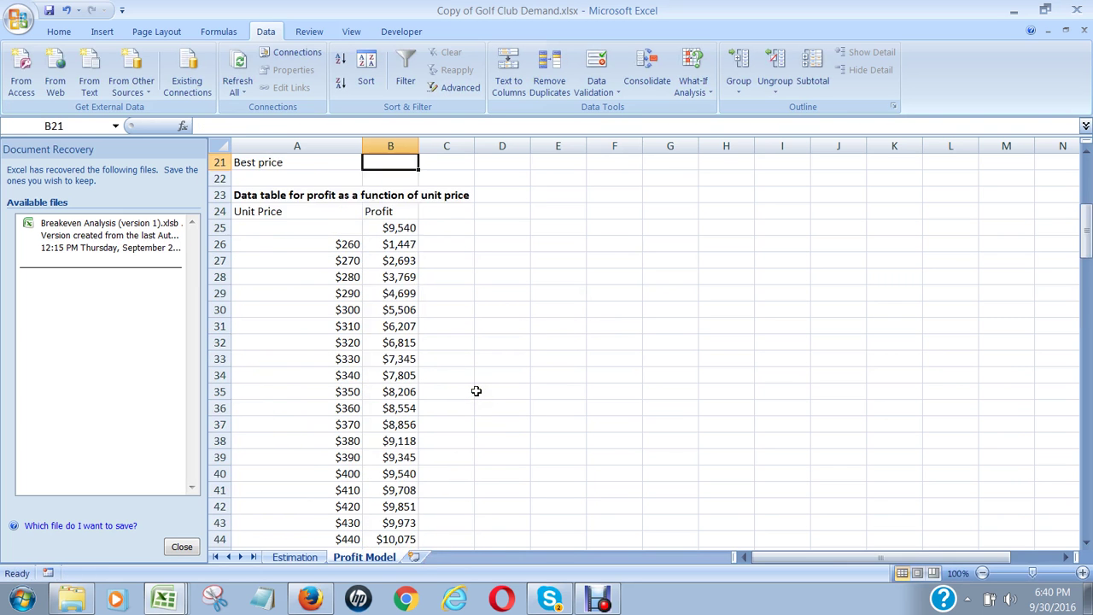
pyautogui.press('Up')
pyautogui.press('Up')
pyautogui.press('Down')
pyautogui.press('Down')
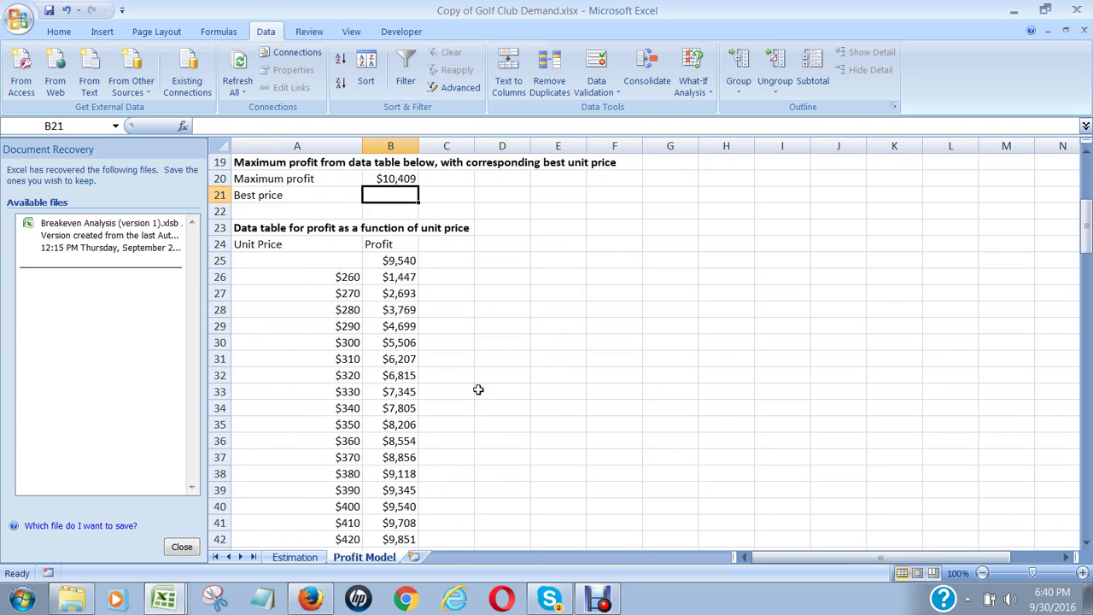
# Step: Locate the $10,409 peak profit at the $520–$530 unit prices in the table
pyautogui.press('Down')
pyautogui.press('Down')
pyautogui.press('Down')
pyautogui.press('Down')
pyautogui.press('Down')
pyautogui.press('Down')
pyautogui.press('Down')
pyautogui.press('Down')
pyautogui.press('Down')
pyautogui.press('Down')
pyautogui.press('Down')
pyautogui.press('Down')
pyautogui.press('Down')
pyautogui.press('Down')
pyautogui.press('Down')
pyautogui.press('Down')
pyautogui.press('Down')
pyautogui.press('Down')
pyautogui.press('Down')
pyautogui.press('Down')
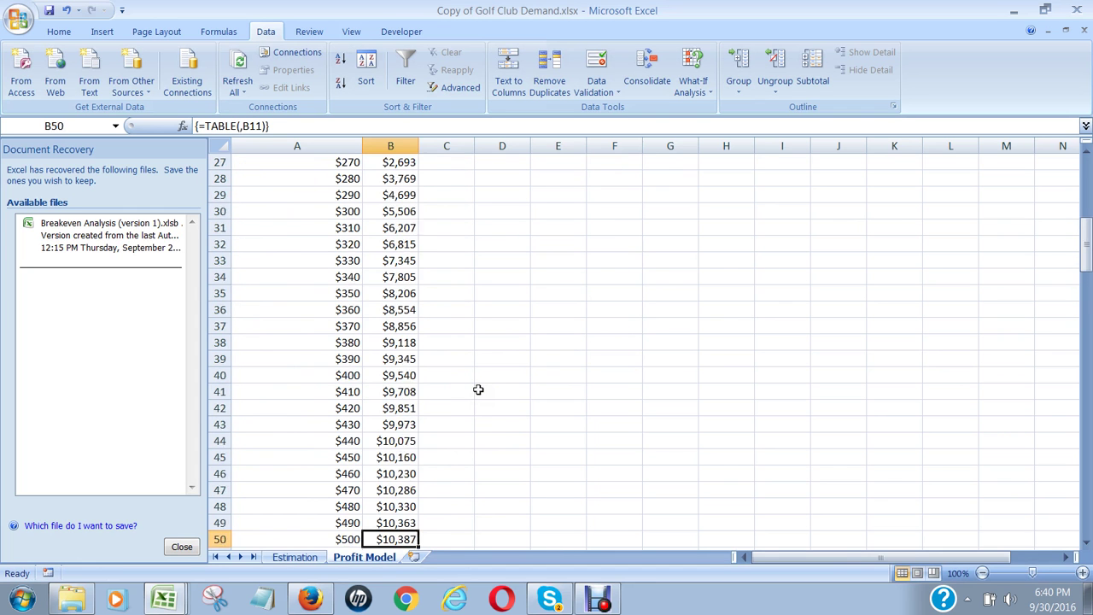
pyautogui.press('Down')
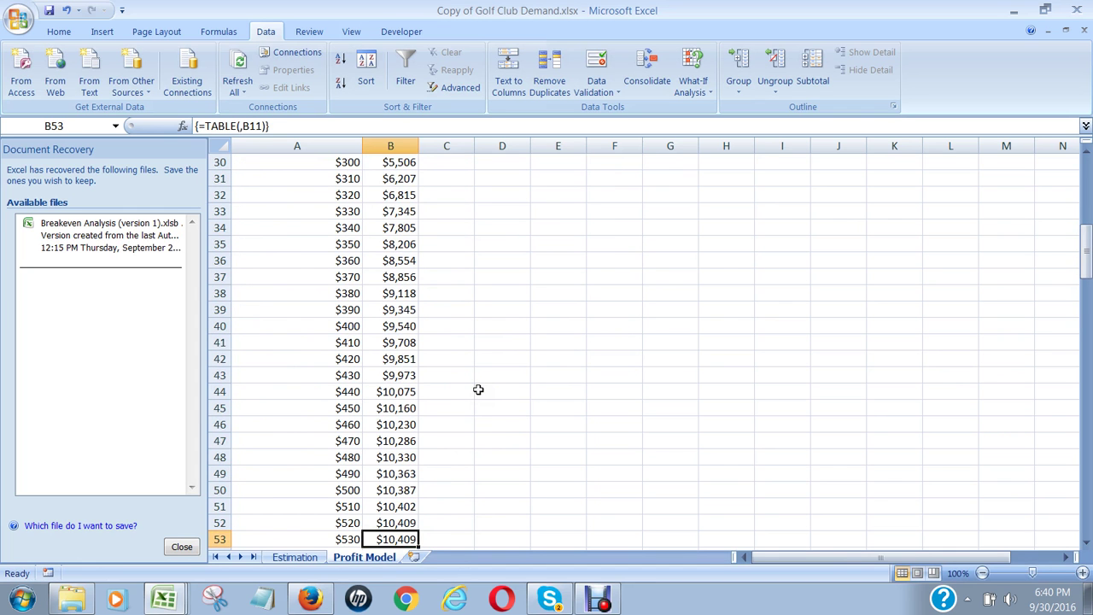
pyautogui.press('Up')
pyautogui.press('Left')
pyautogui.press('Right')
pyautogui.press('Left')
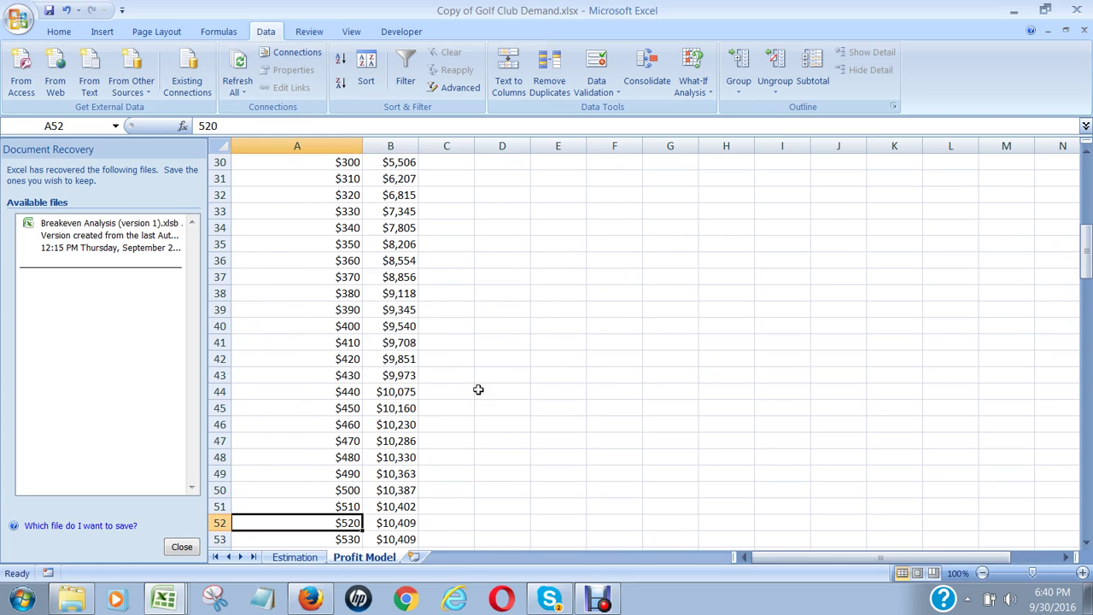
pyautogui.press('Down')
pyautogui.press('Down')
pyautogui.press('Down')
pyautogui.press('Up')
pyautogui.press('Up')
pyautogui.press('Up')
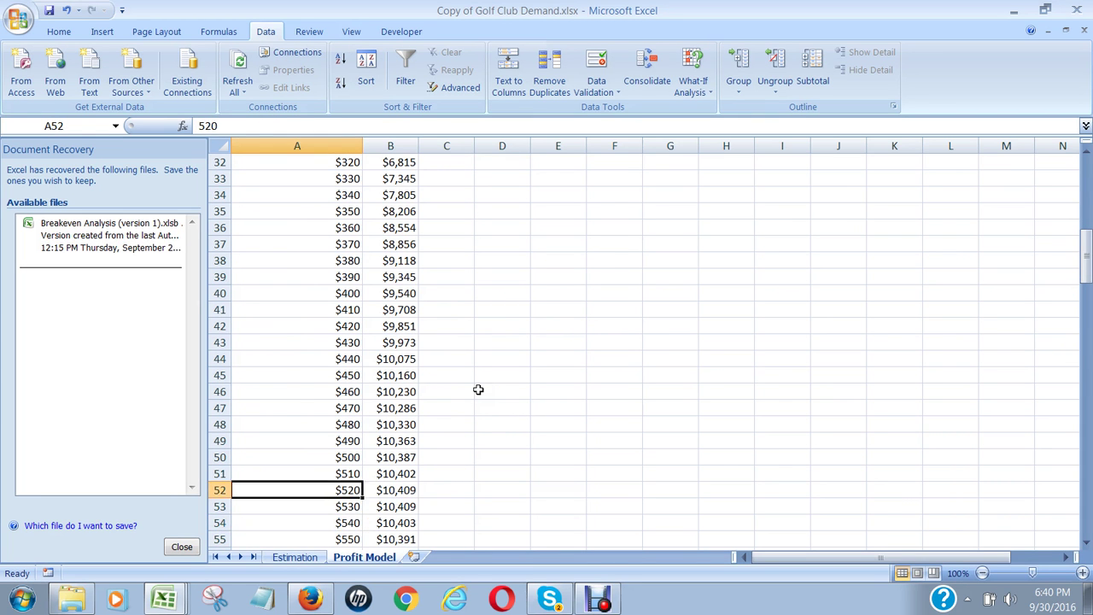
pyautogui.press('Right')
pyautogui.press('Up')
pyautogui.press('Up')
pyautogui.press('Up')
pyautogui.press('Up')
pyautogui.press('Up')
pyautogui.press('Up')
pyautogui.press('Up')
pyautogui.press('Up')
pyautogui.press('Up')
pyautogui.press('Up')
pyautogui.press('Up')
pyautogui.press('Up')
pyautogui.press('Up')
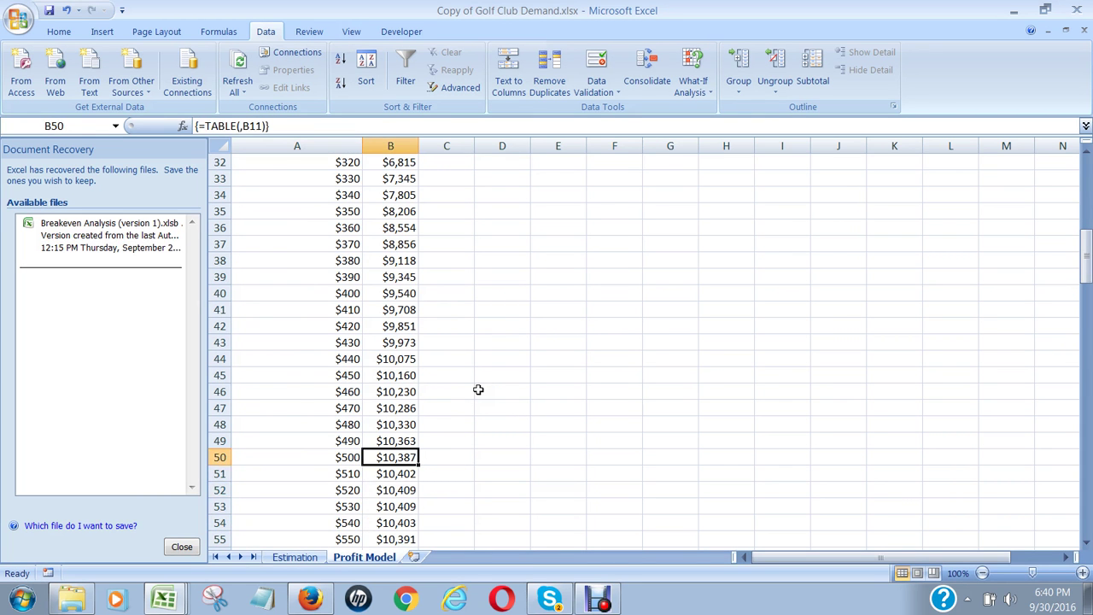
pyautogui.press('Up')
pyautogui.press('Up')
pyautogui.press('Up')
pyautogui.press('Up')
pyautogui.press('Up')
pyautogui.press('Up')
pyautogui.press('Up')
pyautogui.press('Up')
pyautogui.press('Up')
pyautogui.press('Up')
pyautogui.press('Up')
pyautogui.press('Up')
pyautogui.press('Up')
pyautogui.press('Up')
pyautogui.press('Up')
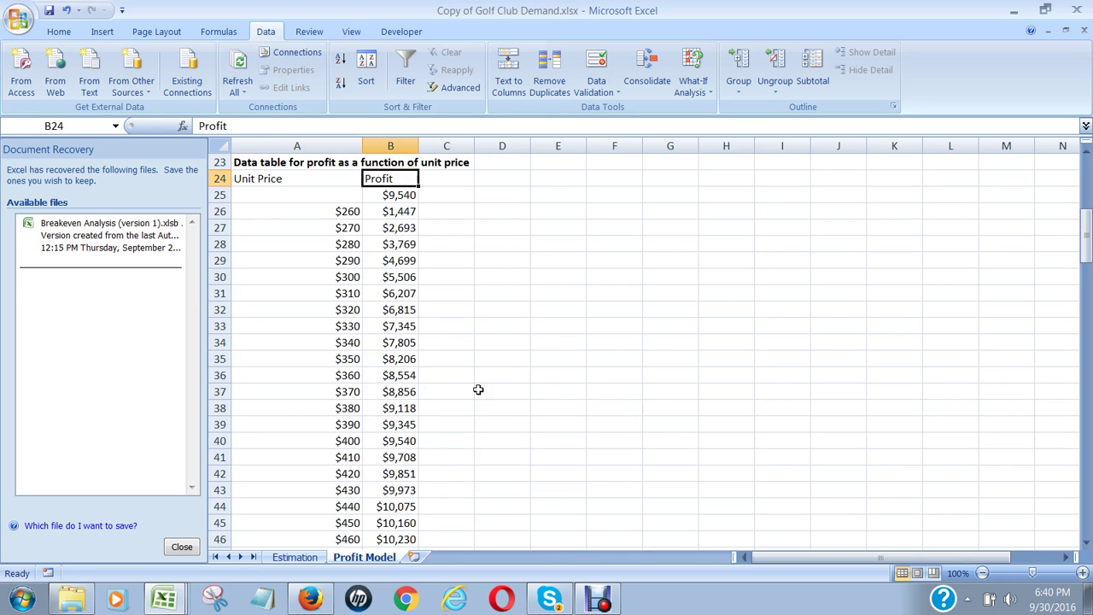
# Step: Select the profit results B26:B71
pyautogui.press('Down')
pyautogui.press('Down')
pyautogui.hotkey('ctrl', 'shift', 'Down')
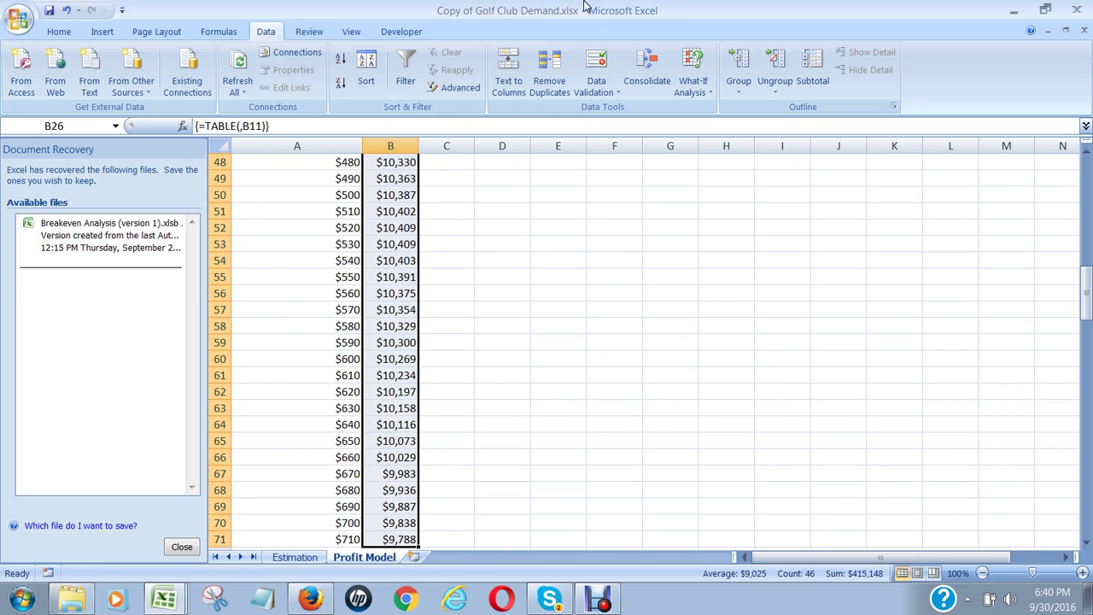
pyautogui.click(57, 33)
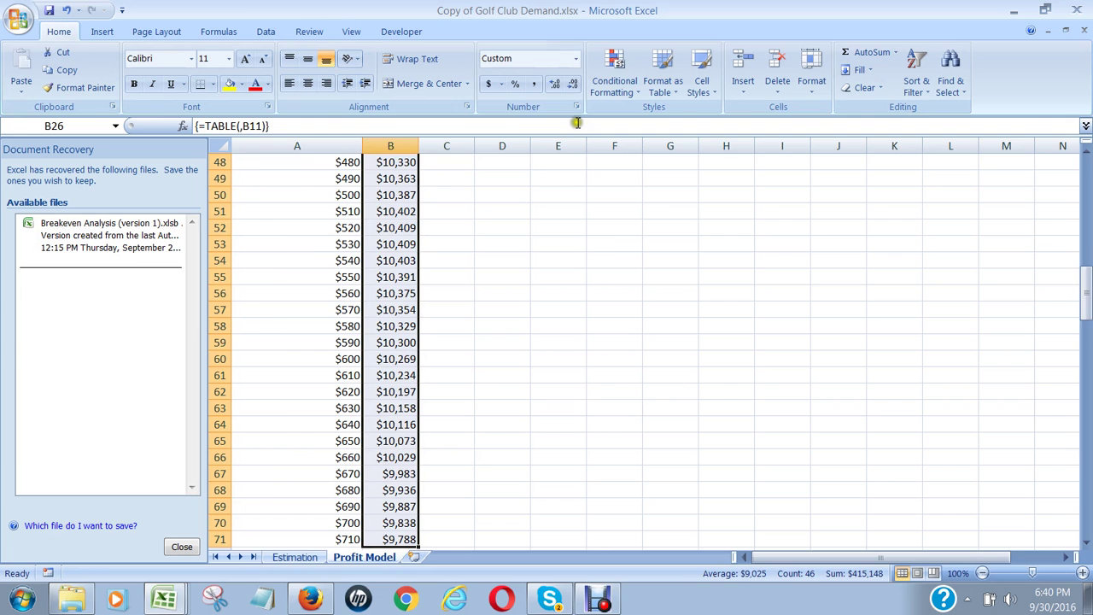
# Step: Show the profit results and the maximum profit in B20 with two decimal places
pyautogui.click(554, 83)
pyautogui.click(554, 84)
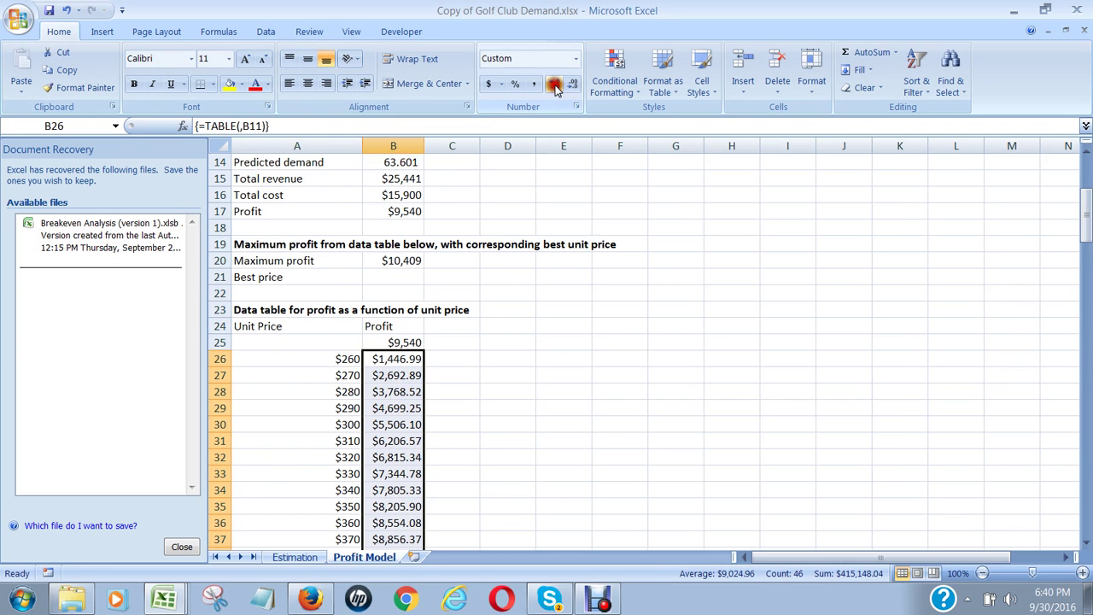
pyautogui.click(413, 265)
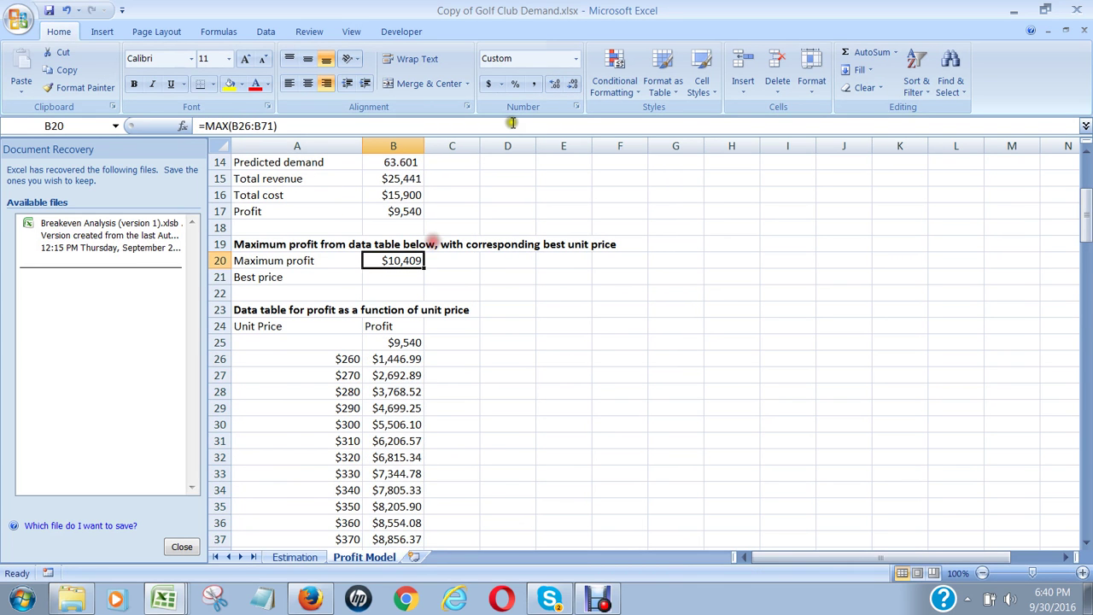
pyautogui.click(554, 83)
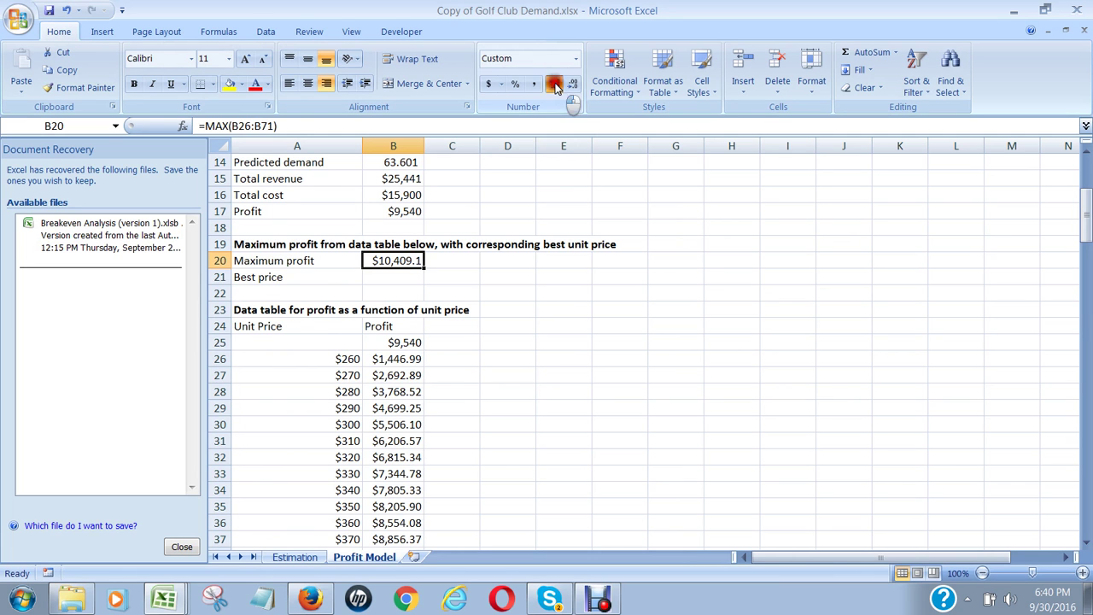
pyautogui.click(555, 83)
# Step: Find the $10,409.06 peak profit at $530 and select the cell beside it
pyautogui.click(539, 342)
pyautogui.scroll(-4, 506, 362)
pyautogui.scroll(-4, 505, 362)
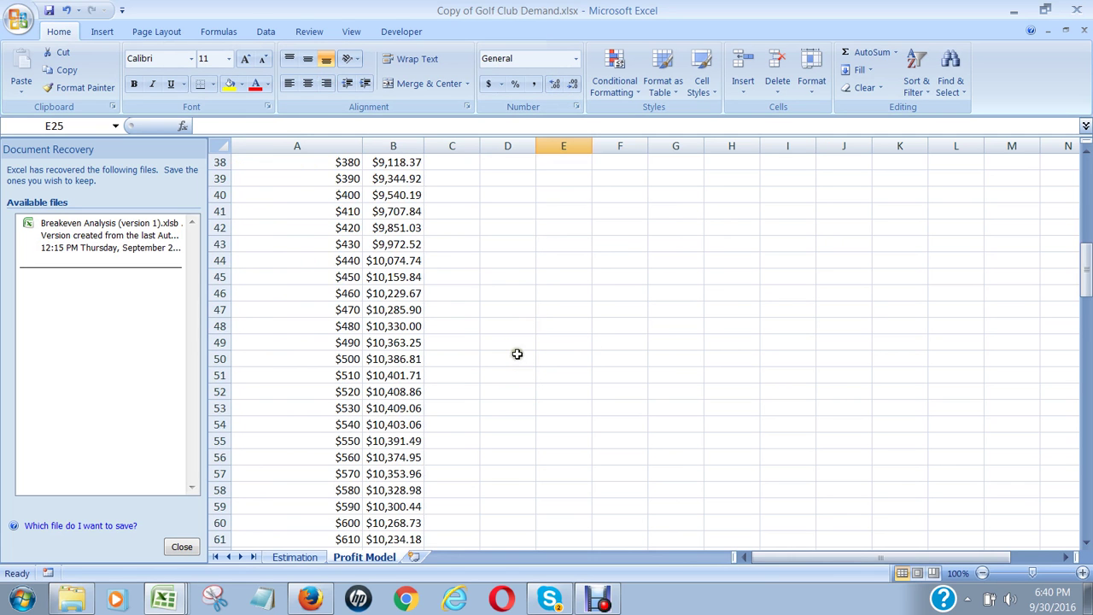
pyautogui.click(407, 409)
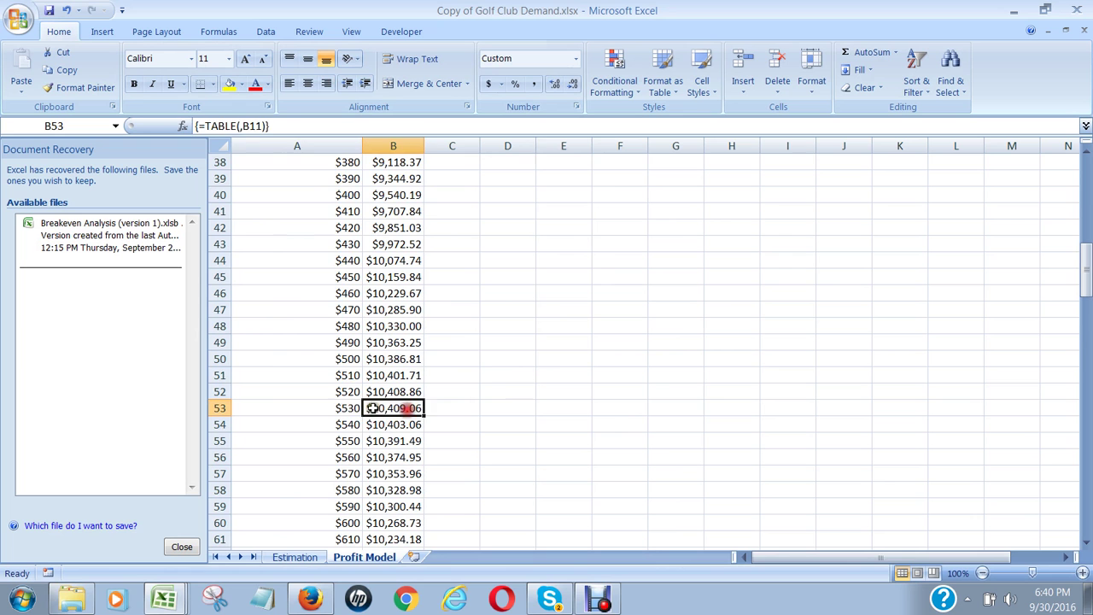
pyautogui.click(351, 408)
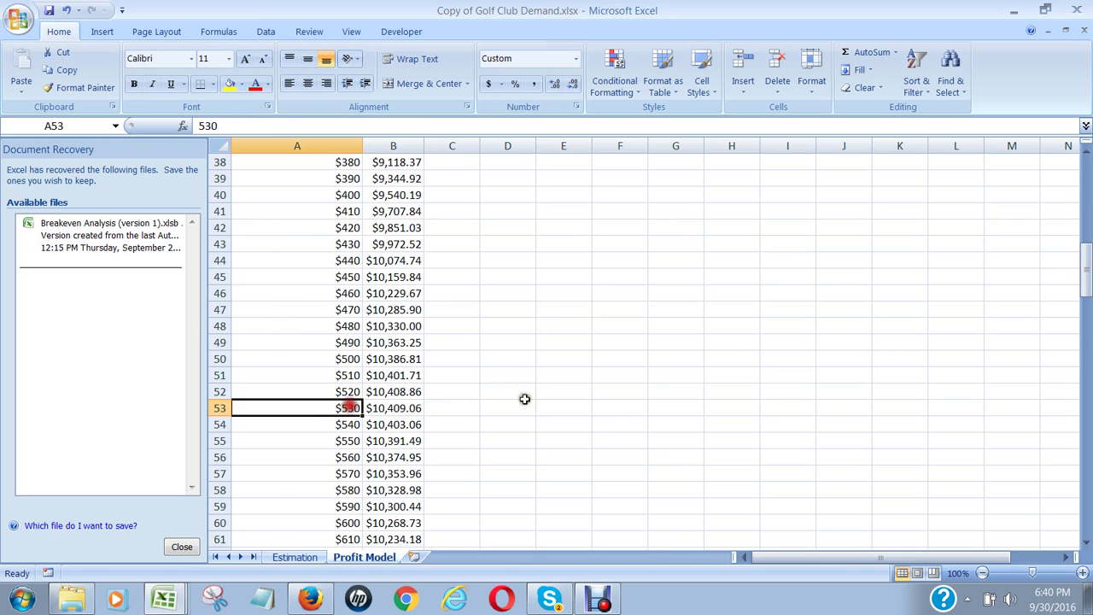
pyautogui.click(464, 408)
# Step: Type the note 'Maximum Profit -- Best price is $530' into C53
pyautogui.write('Maximum Profit -- Best price is $530')
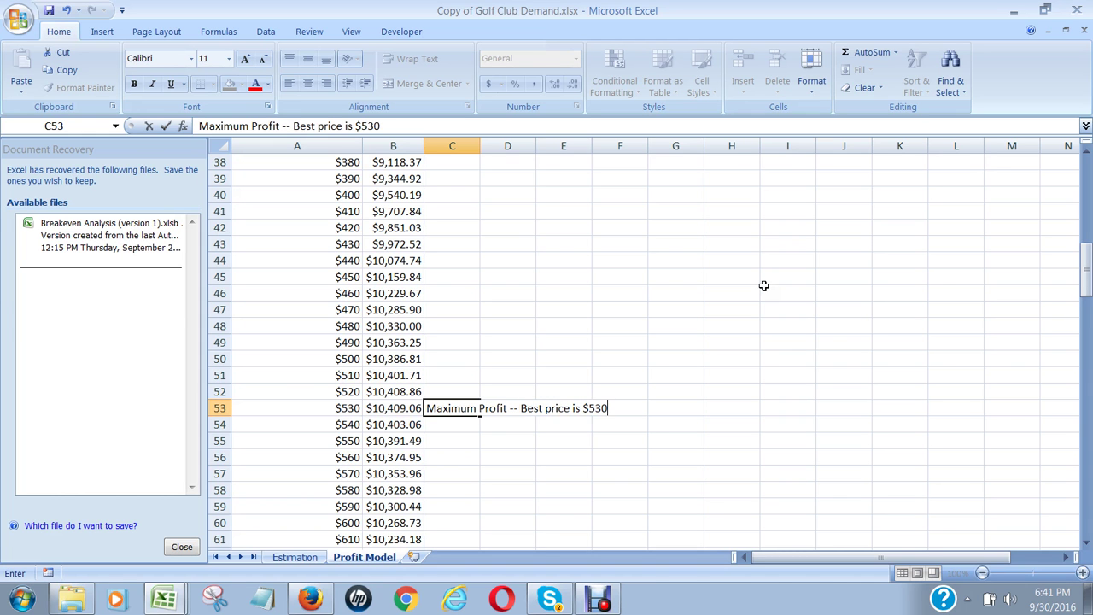
pyautogui.press('Return')
pyautogui.press('Up')
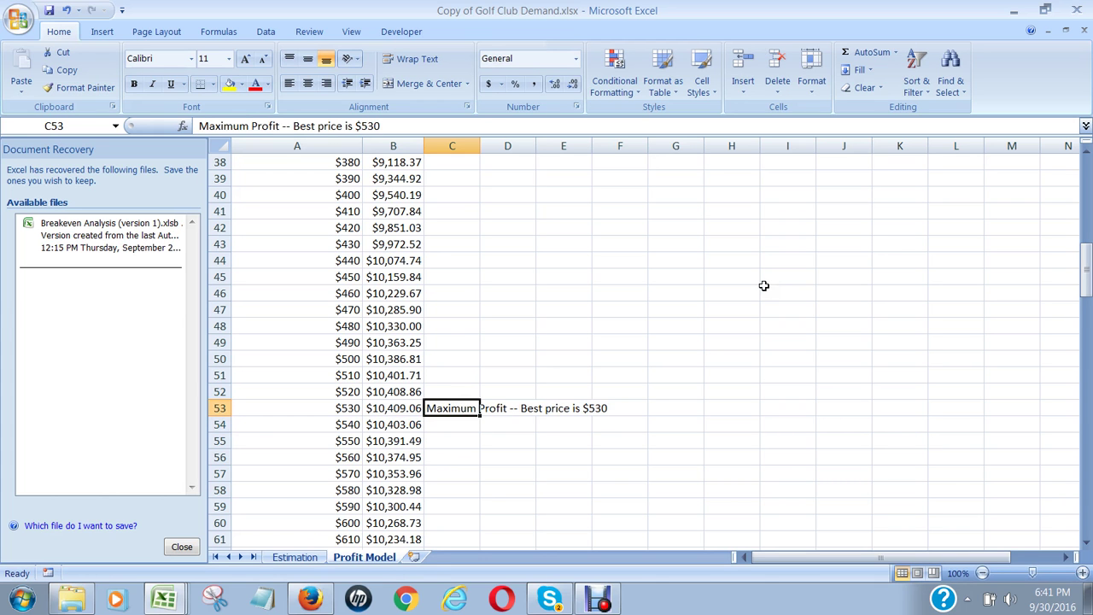
# Step: Set Best price in B21 to reference the $530 unit price in A53
pyautogui.press('Down')
pyautogui.press('Down')
pyautogui.press('Down')
pyautogui.press('Down')
pyautogui.press('Down')
pyautogui.press('Down')
pyautogui.press('Down')
pyautogui.press('Down')
pyautogui.press('Down')
pyautogui.press('Down')
pyautogui.press('Down')
pyautogui.press('Down')
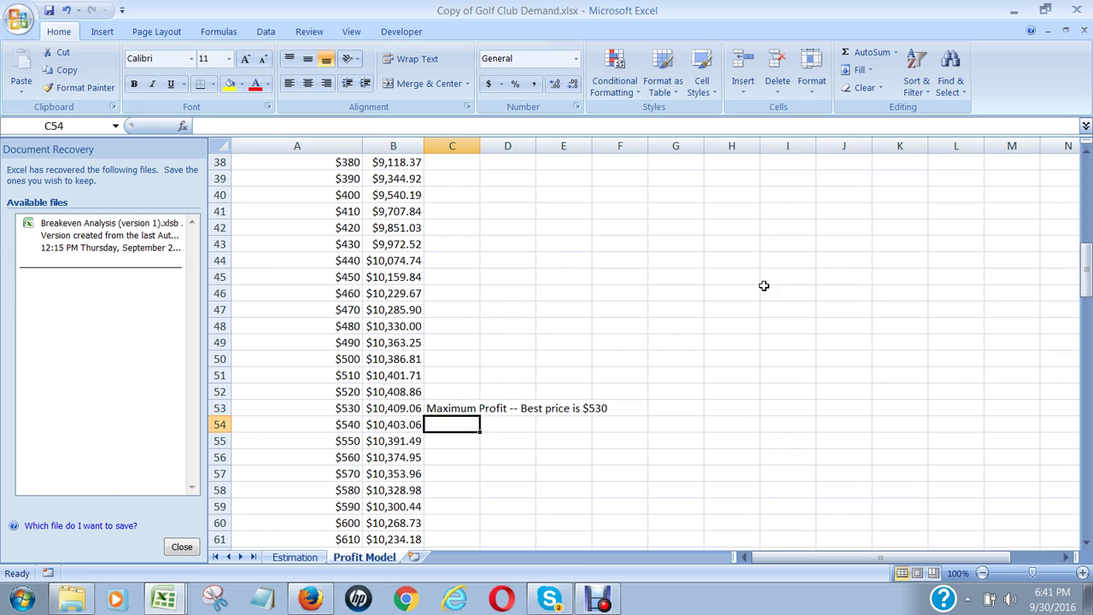
pyautogui.press('Up')
pyautogui.press('Up')
pyautogui.press('Up')
pyautogui.press('Up')
pyautogui.press('Up')
pyautogui.press('Up')
pyautogui.press('Up')
pyautogui.press('Up')
pyautogui.press('Up')
pyautogui.press('Up')
pyautogui.press('Up')
pyautogui.press('Up')
pyautogui.press('Up')
pyautogui.press('Up')
pyautogui.press('Up')
pyautogui.press('Up')
pyautogui.press('Up')
pyautogui.press('Up')
pyautogui.press('Up')
pyautogui.press('Up')
pyautogui.press('Up')
pyautogui.press('Up')
pyautogui.press('Up')
pyautogui.press('Up')
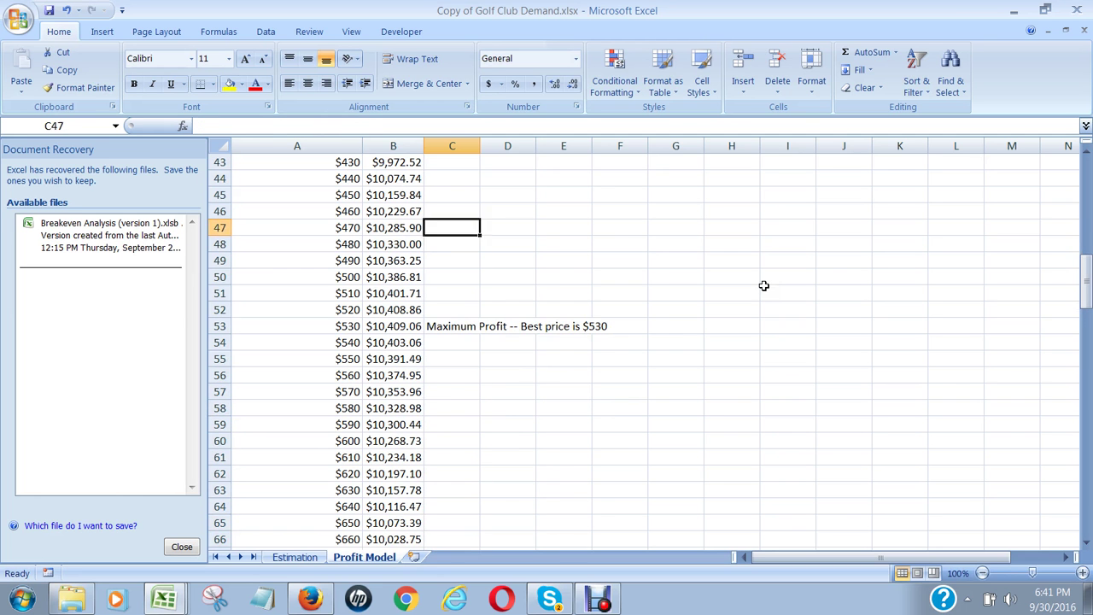
pyautogui.press('Down')
pyautogui.press('Down')
pyautogui.press('Down')
pyautogui.press('Down')
pyautogui.press('Down')
pyautogui.press('Down')
pyautogui.press('Down')
pyautogui.press('Down')
pyautogui.press('Down')
pyautogui.press('Down')
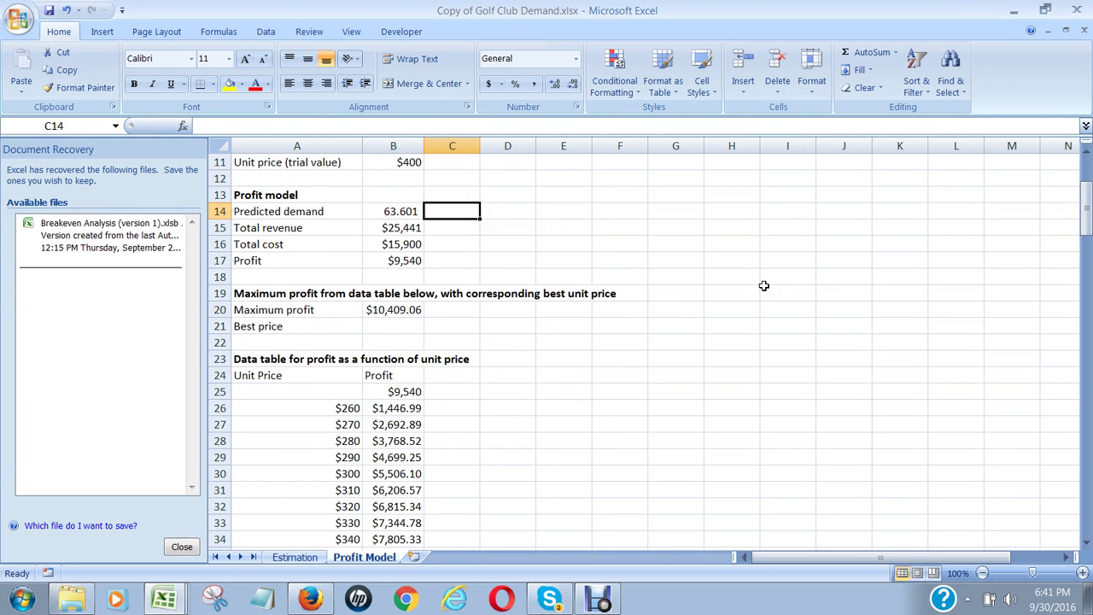
pyautogui.press('Left')
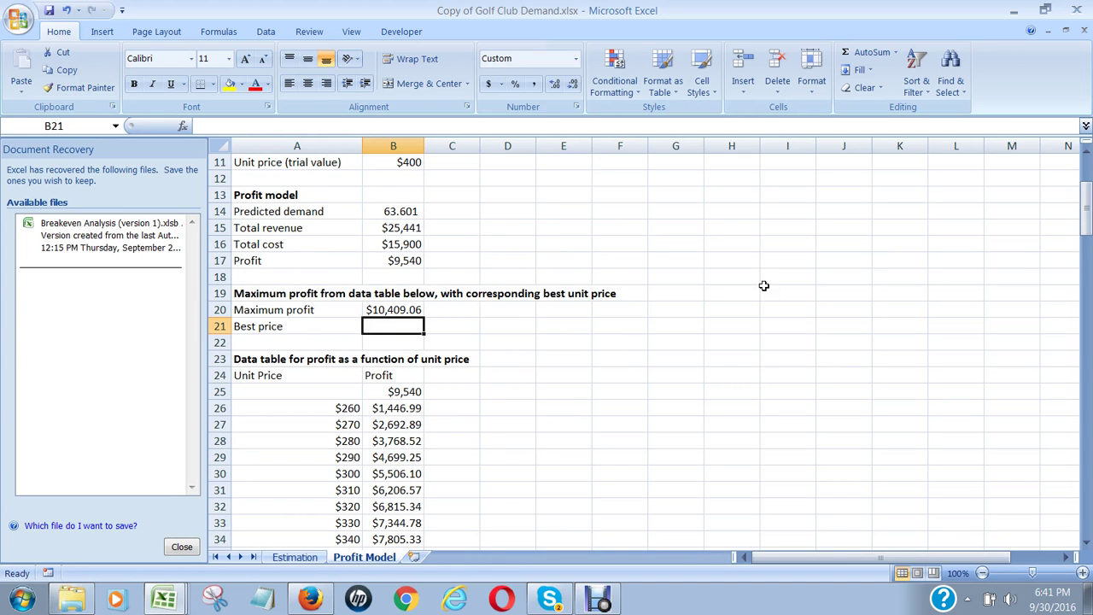
pyautogui.write('=')
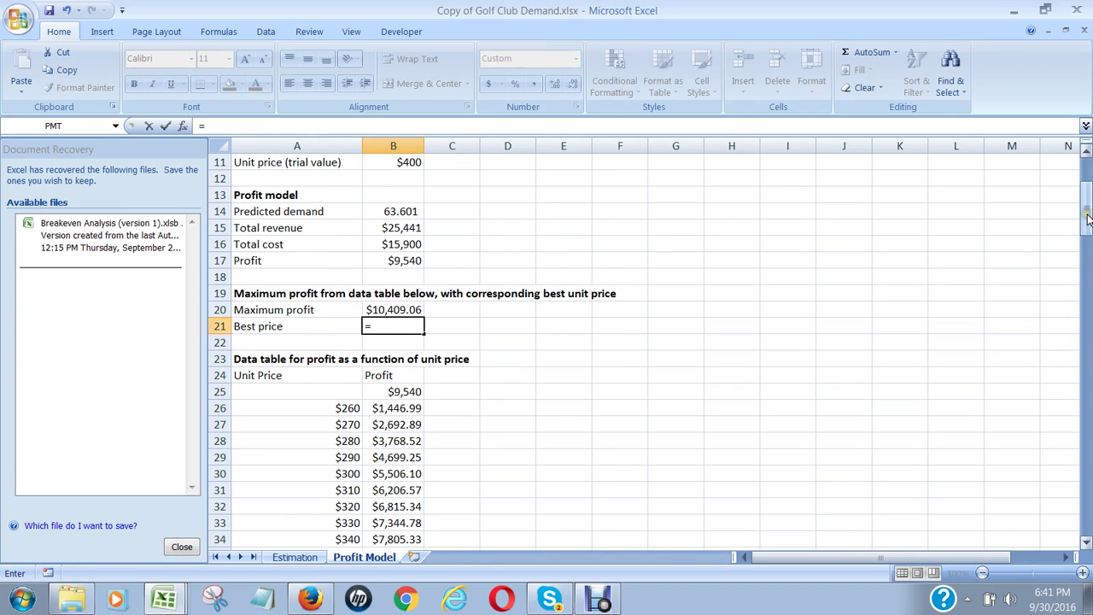
pyautogui.moveTo(1087, 221); pyautogui.dragTo(1087, 284)
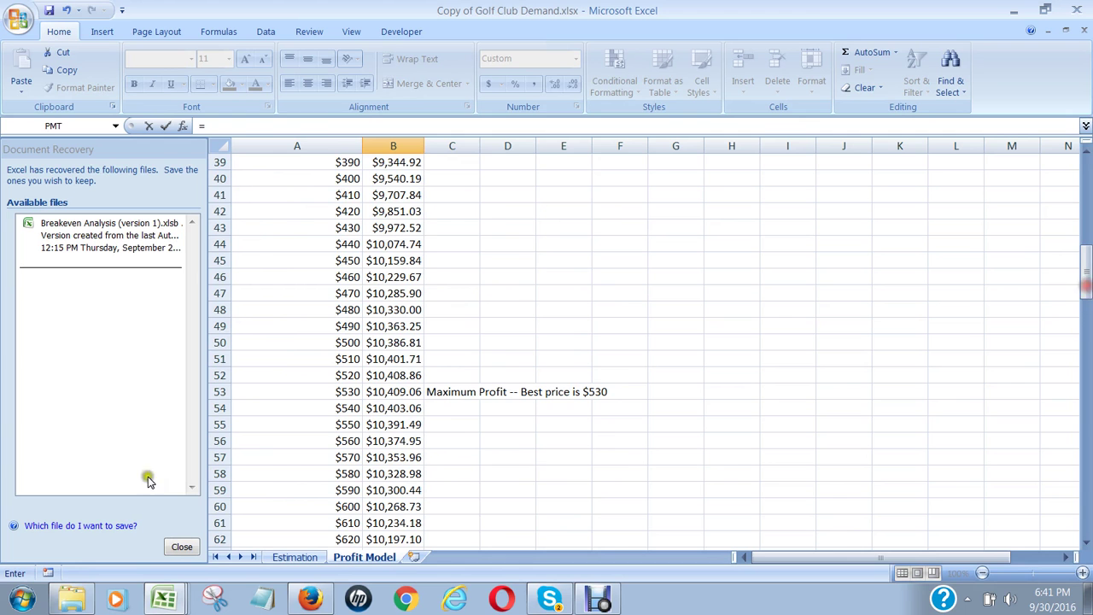
pyautogui.click(342, 393)
pyautogui.press('Return')
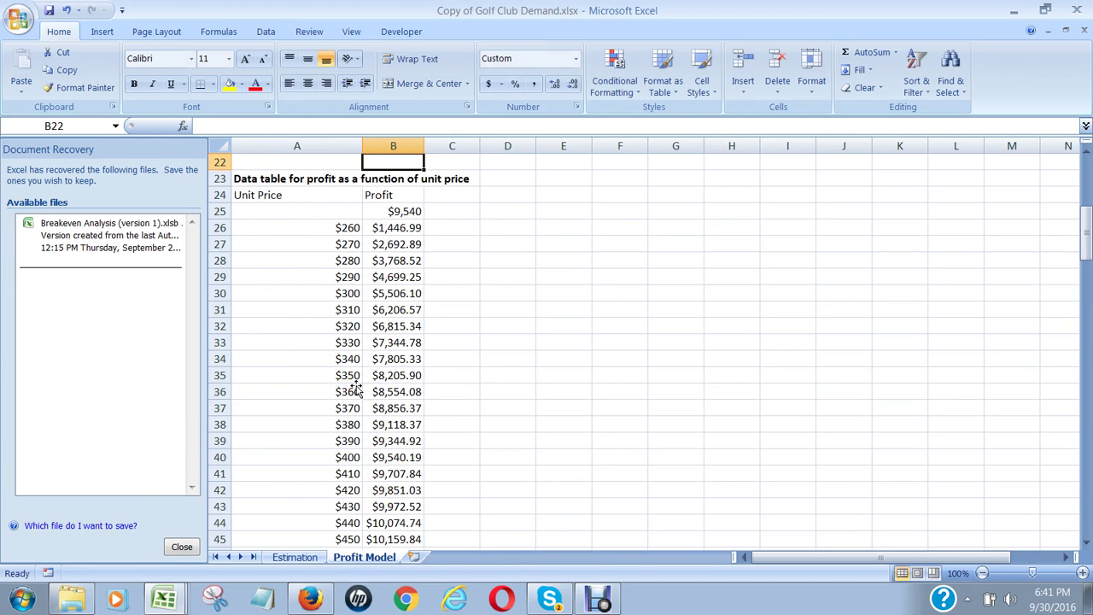
# Step: Check the $530 best price result, then switch to the Estimation sheet
pyautogui.press('Up')
pyautogui.press('Up')
pyautogui.press('Up')
pyautogui.press('Down')
pyautogui.press('Down')
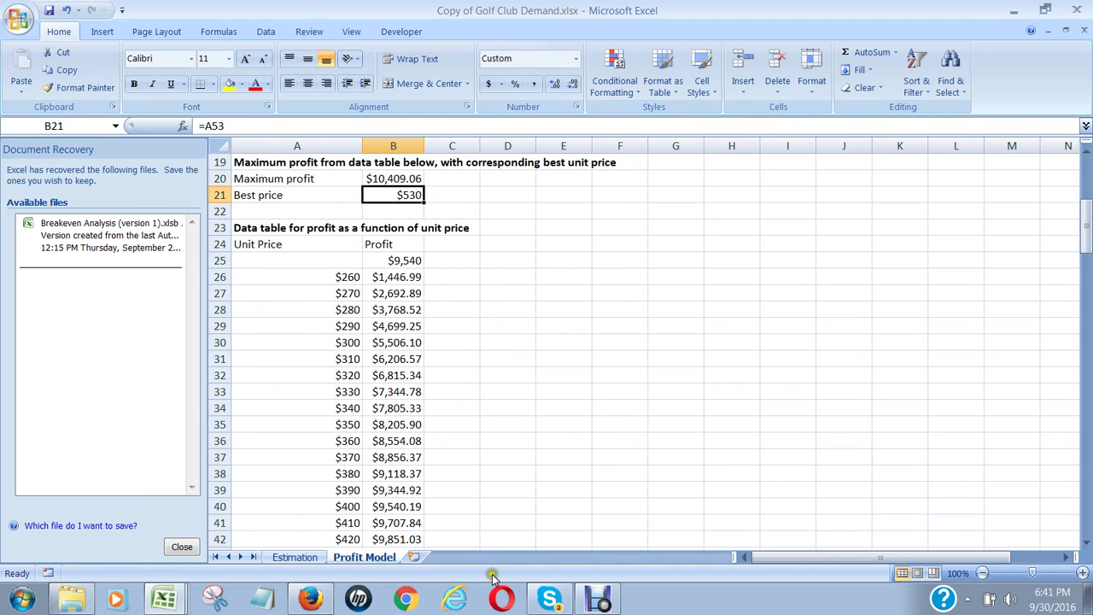
pyautogui.moveTo(1086, 198); pyautogui.dragTo(1076, 170)
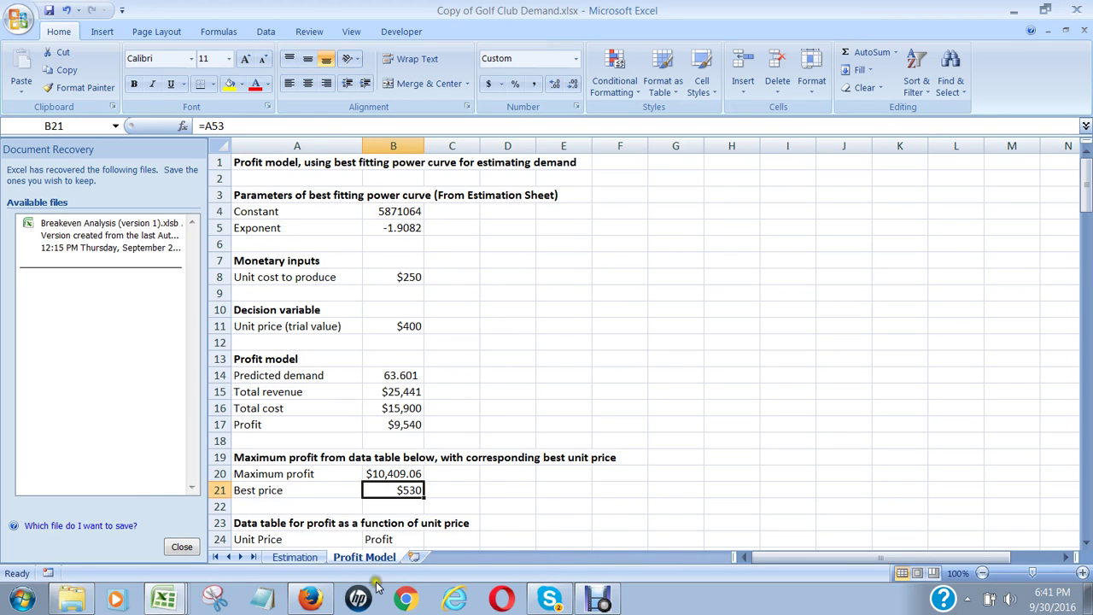
pyautogui.click(309, 557)
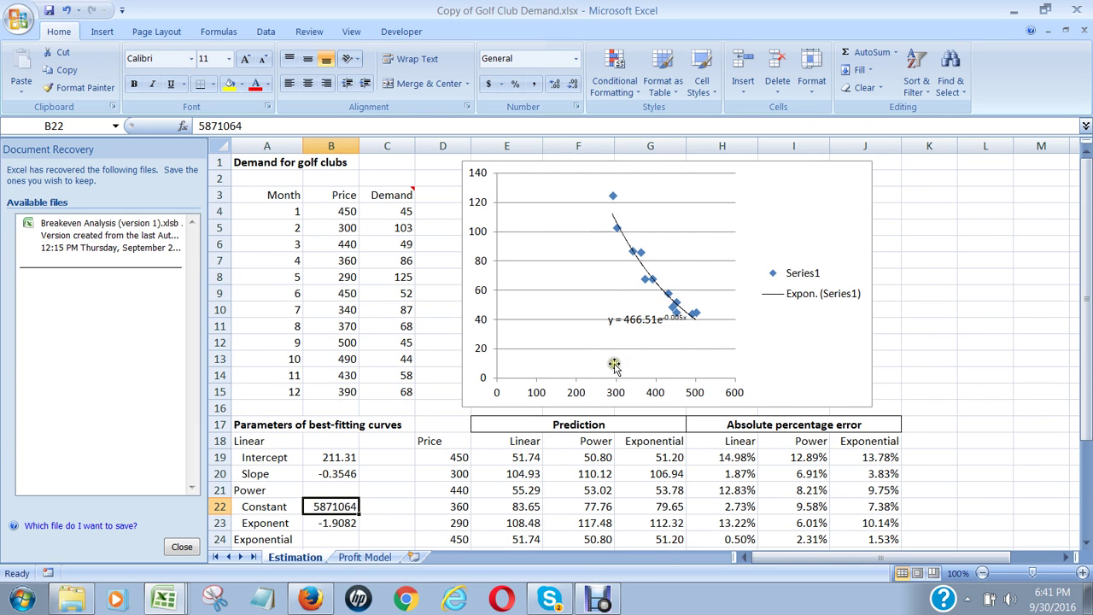
pyautogui.scroll(-2, 613, 366)
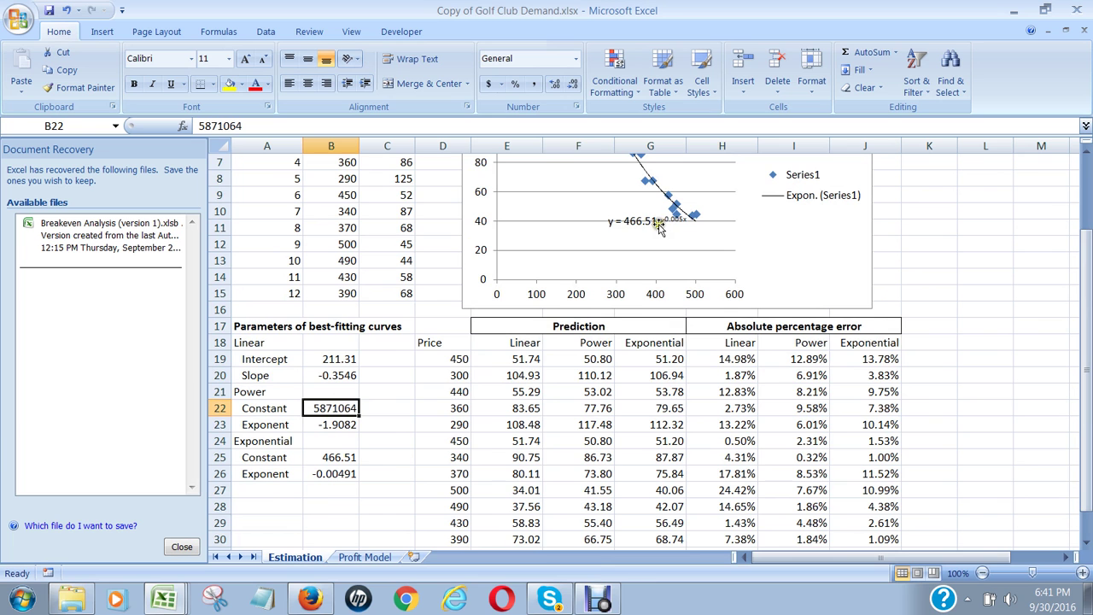
pyautogui.click(333, 360)
pyautogui.click(350, 378)
pyautogui.click(350, 424)
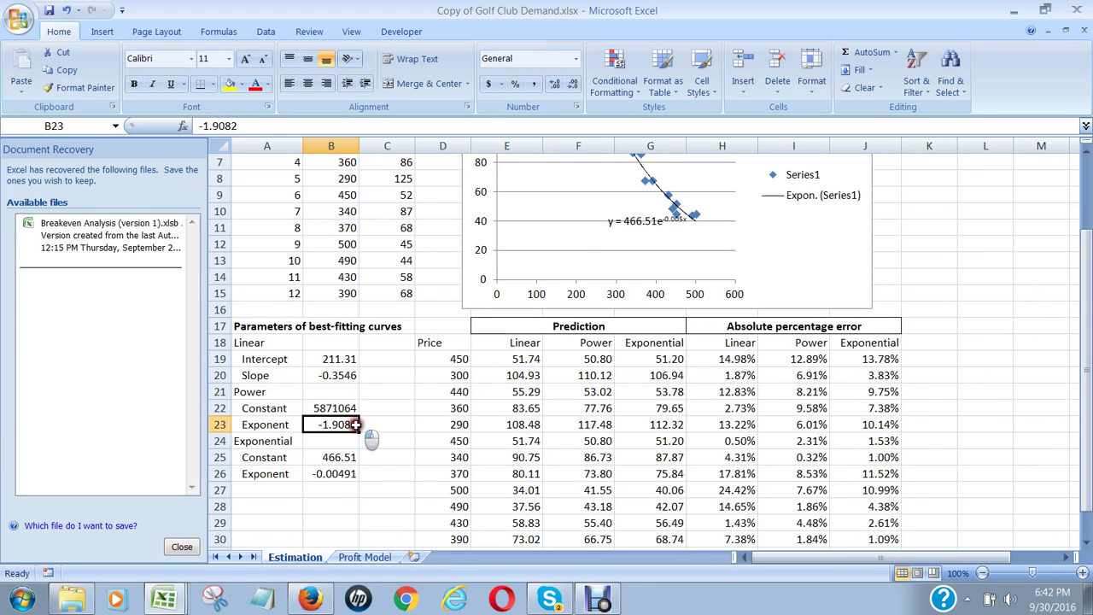
pyautogui.click(350, 475)
pyautogui.click(350, 457)
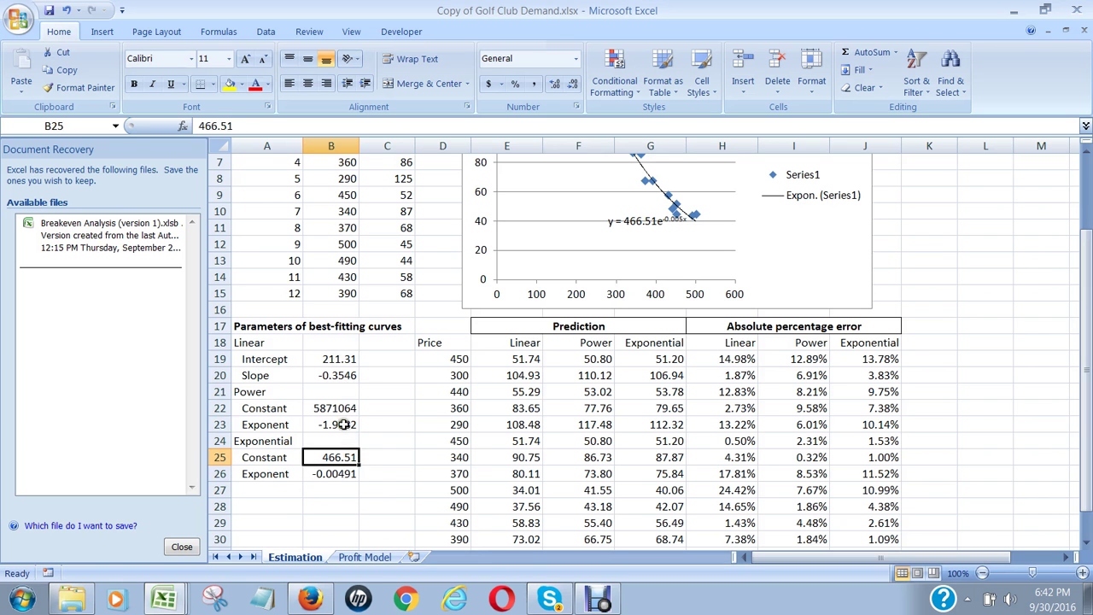
pyautogui.click(345, 425)
pyautogui.click(350, 375)
pyautogui.click(342, 359)
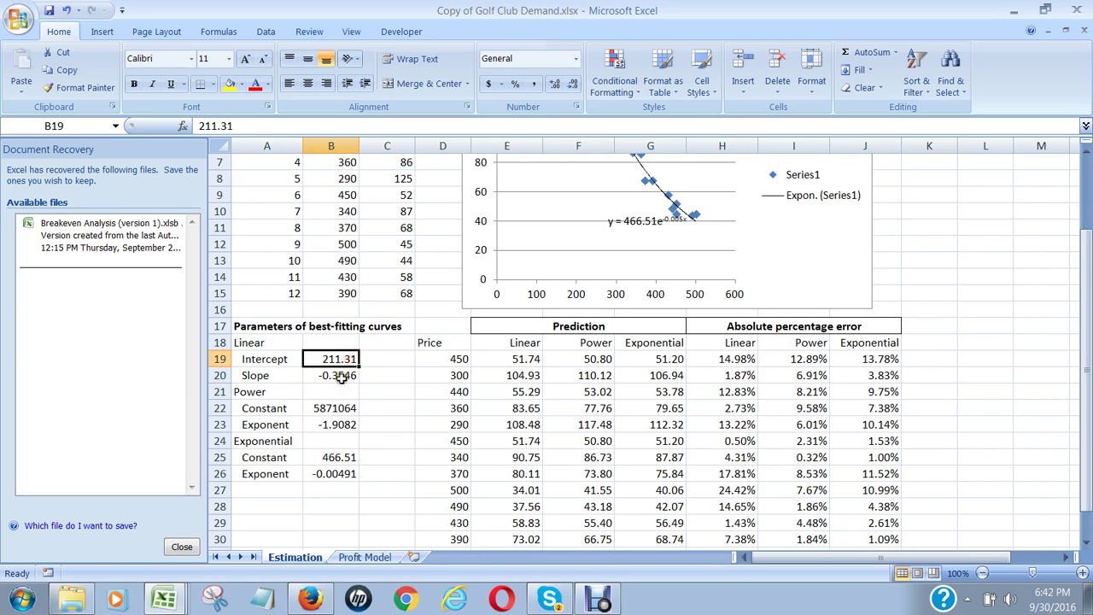
pyautogui.click(344, 375)
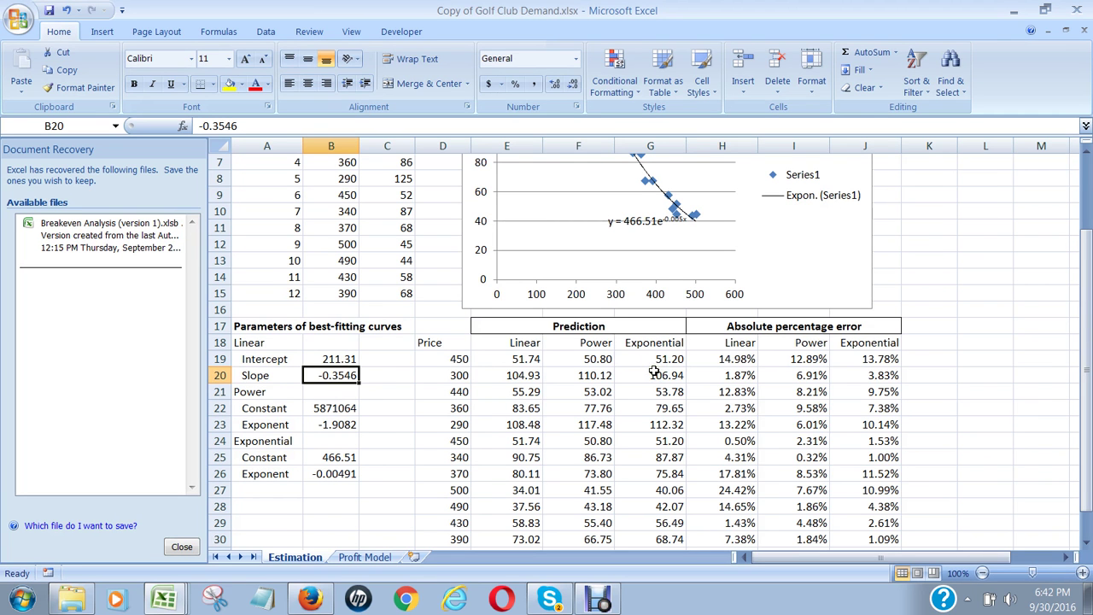
pyautogui.scroll(2, 653, 374)
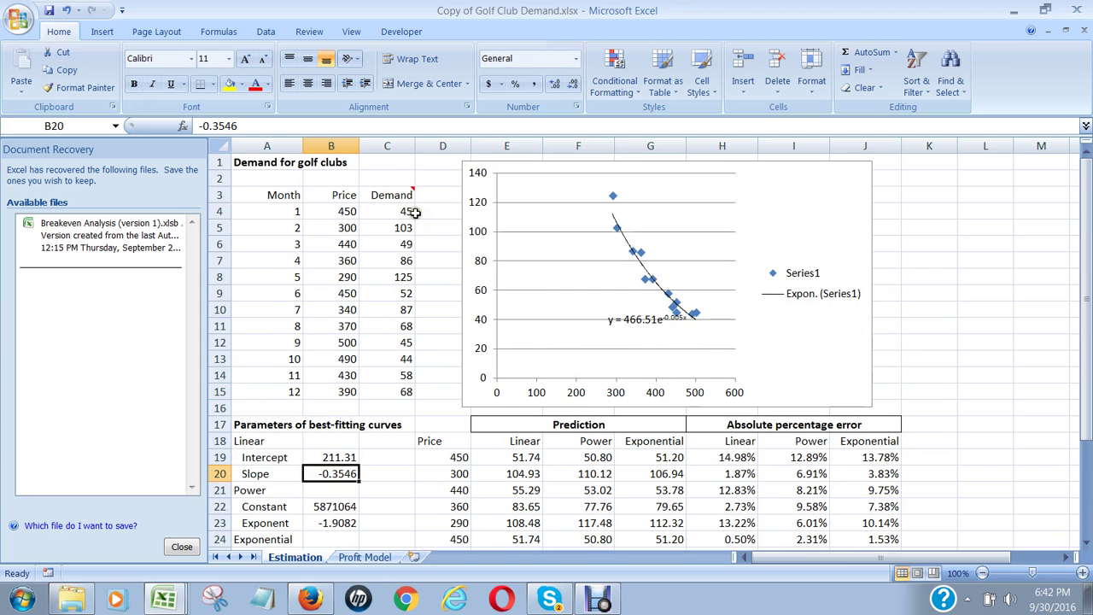
# Step: Compare the linear, exponential and power MAPE formulas in H31:J31, then return to Profit Model
pyautogui.click(410, 212)
pyautogui.scroll(-4, 803, 412)
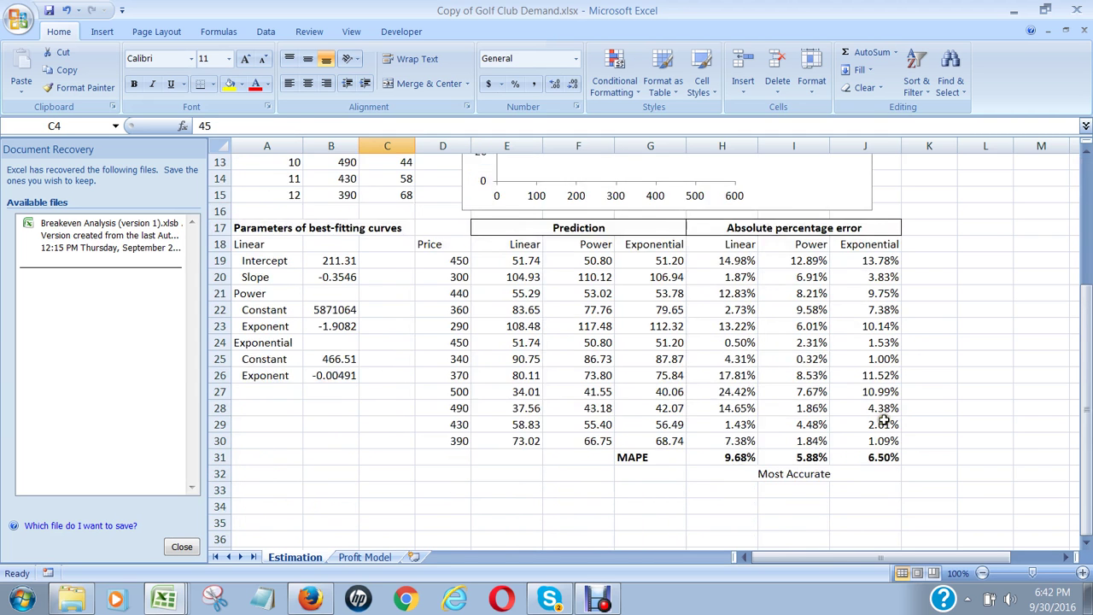
pyautogui.scroll(-1, 884, 419)
pyautogui.moveTo(739, 408); pyautogui.dragTo(881, 410)
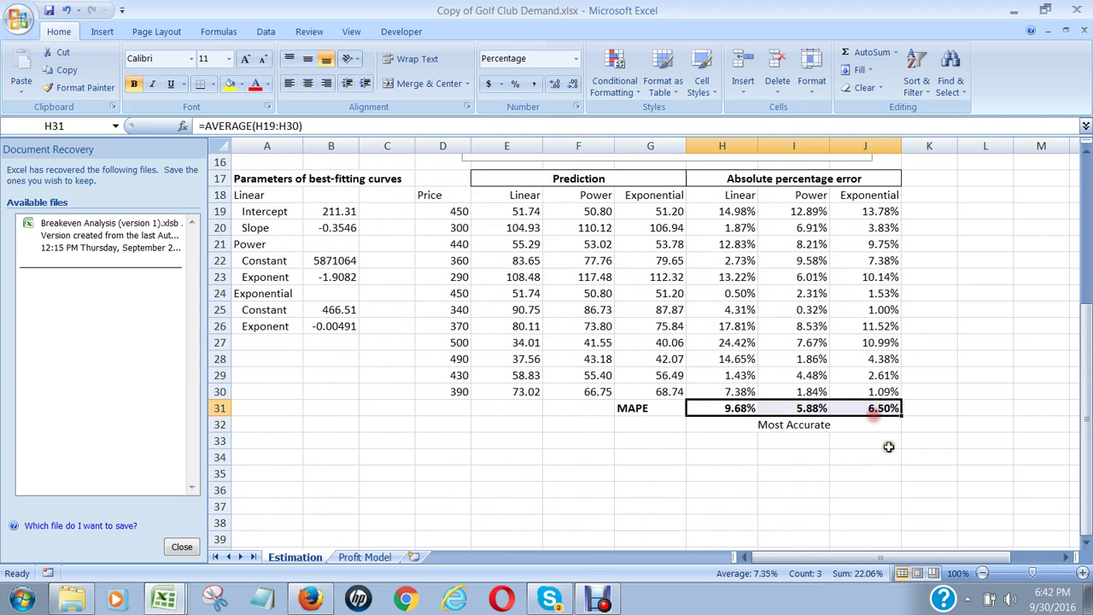
pyautogui.click(745, 408)
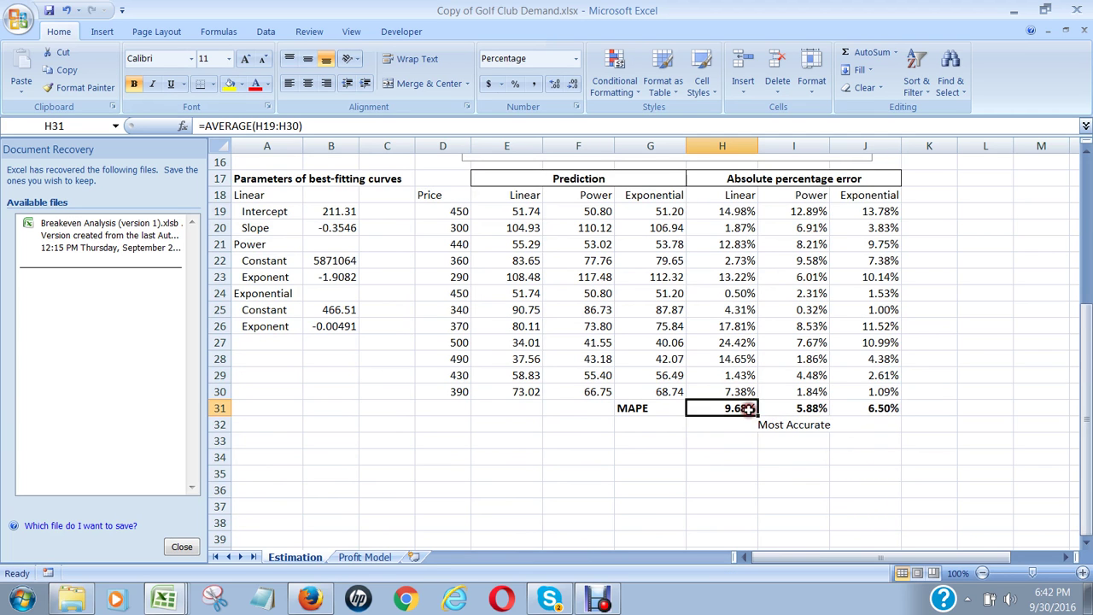
pyautogui.click(889, 408)
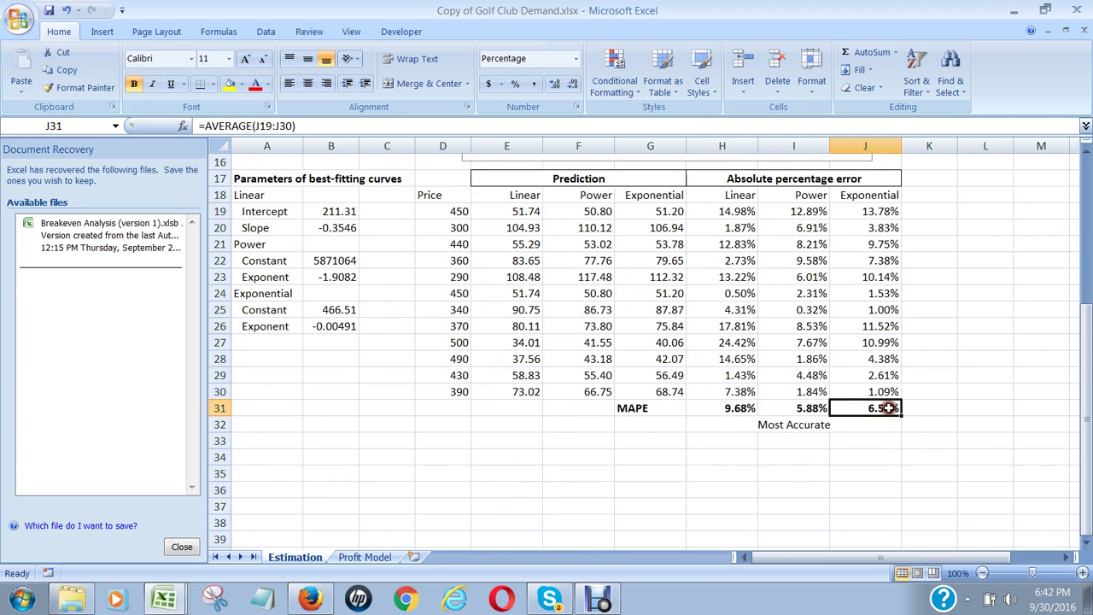
pyautogui.click(816, 408)
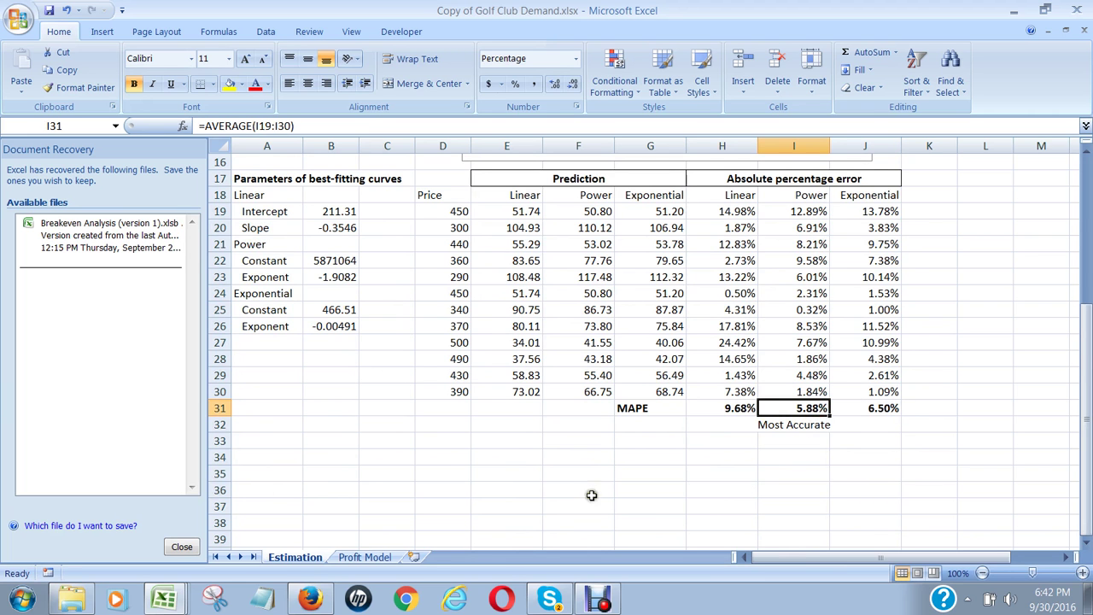
pyautogui.click(367, 556)
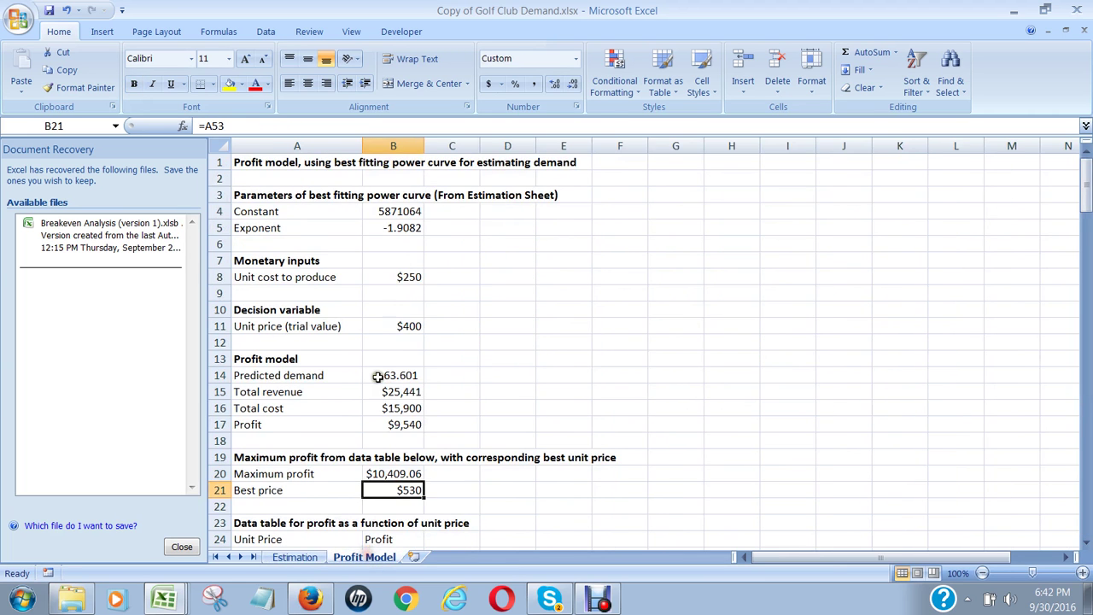
pyautogui.click(400, 211)
pyautogui.click(395, 228)
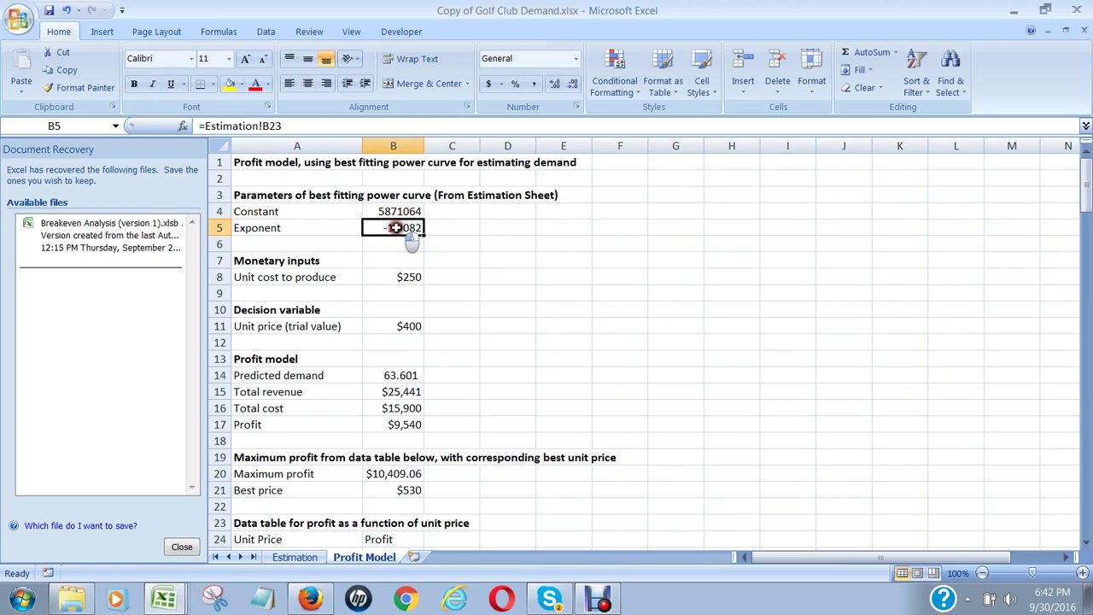
pyautogui.click(397, 212)
pyautogui.click(399, 229)
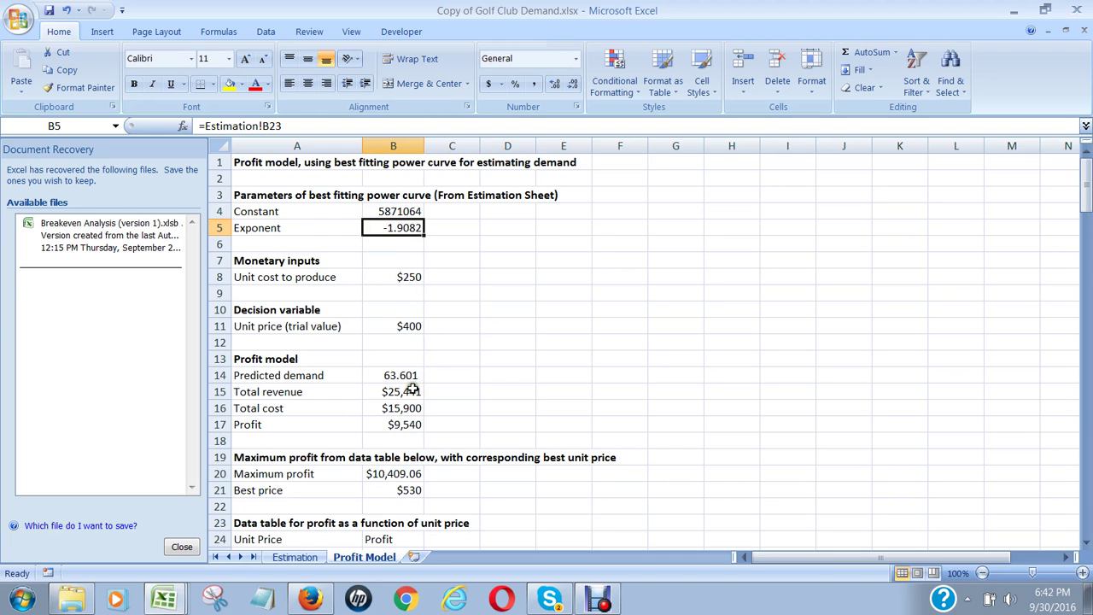
pyautogui.click(403, 375)
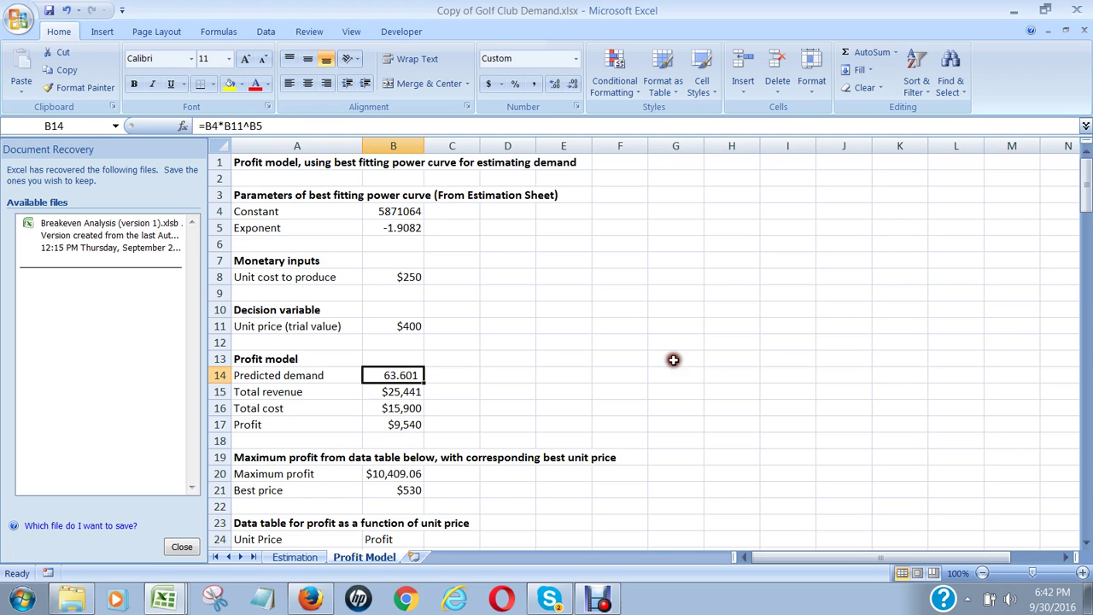
pyautogui.click(411, 226)
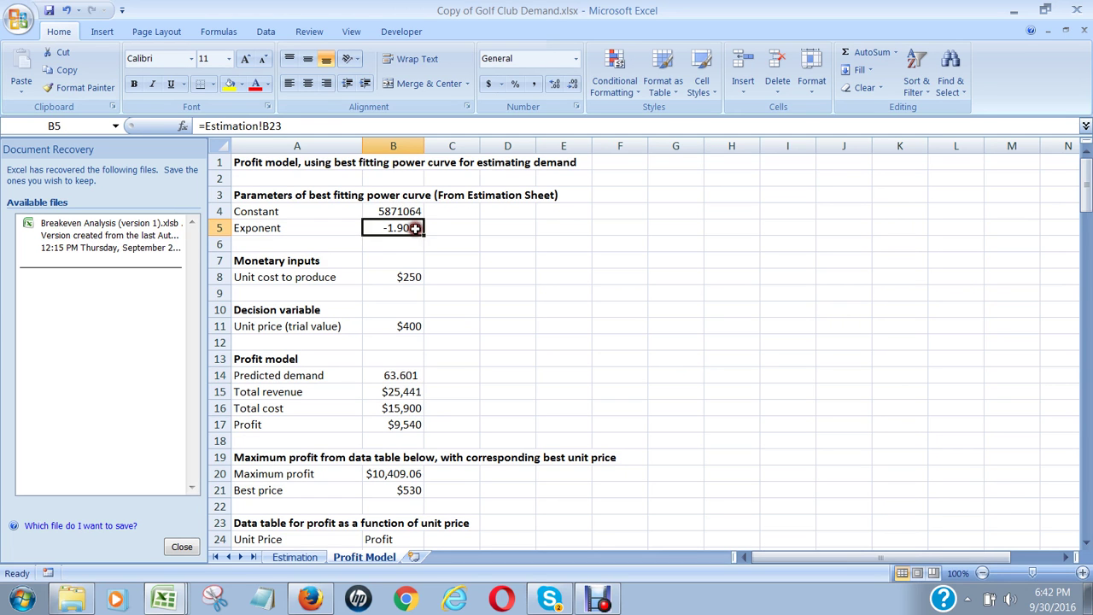
pyautogui.click(413, 375)
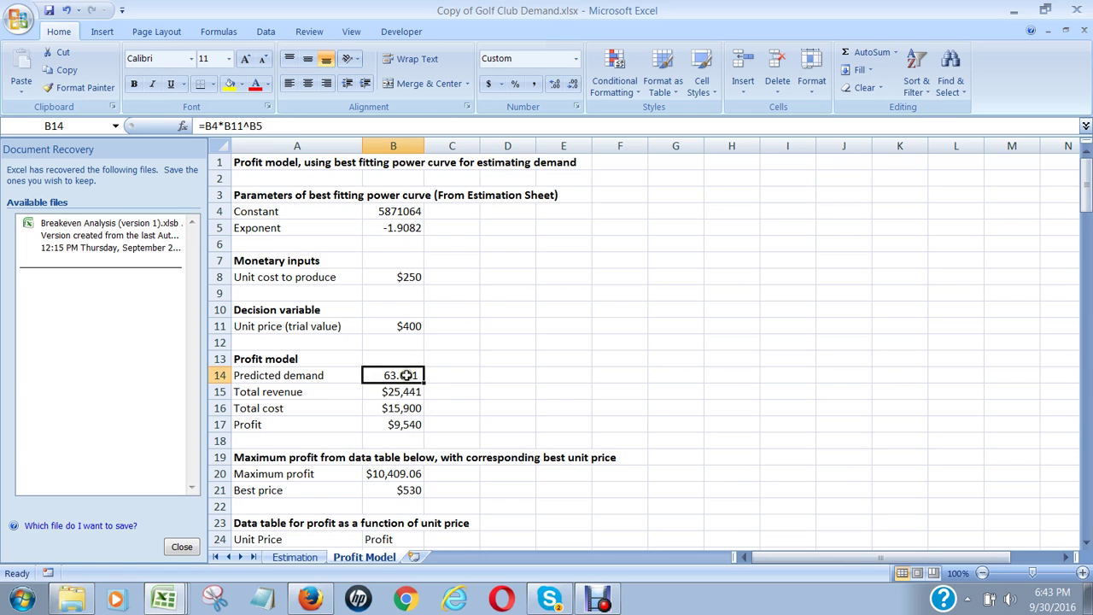
pyautogui.scroll(-3, 548, 403)
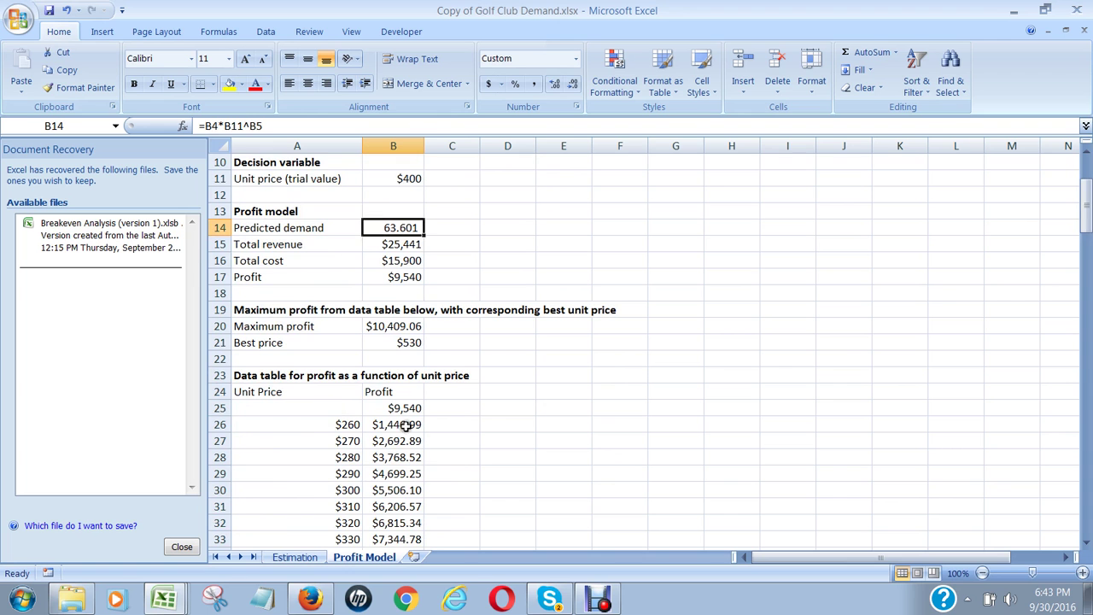
pyautogui.click(345, 426)
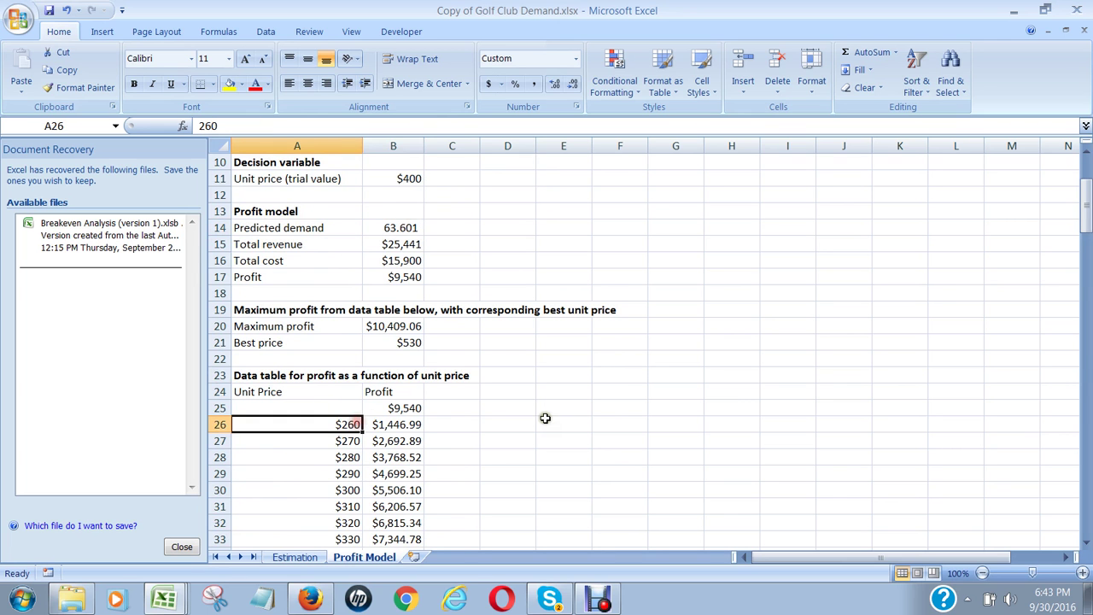
pyautogui.scroll(2, 543, 418)
pyautogui.scroll(1, 545, 418)
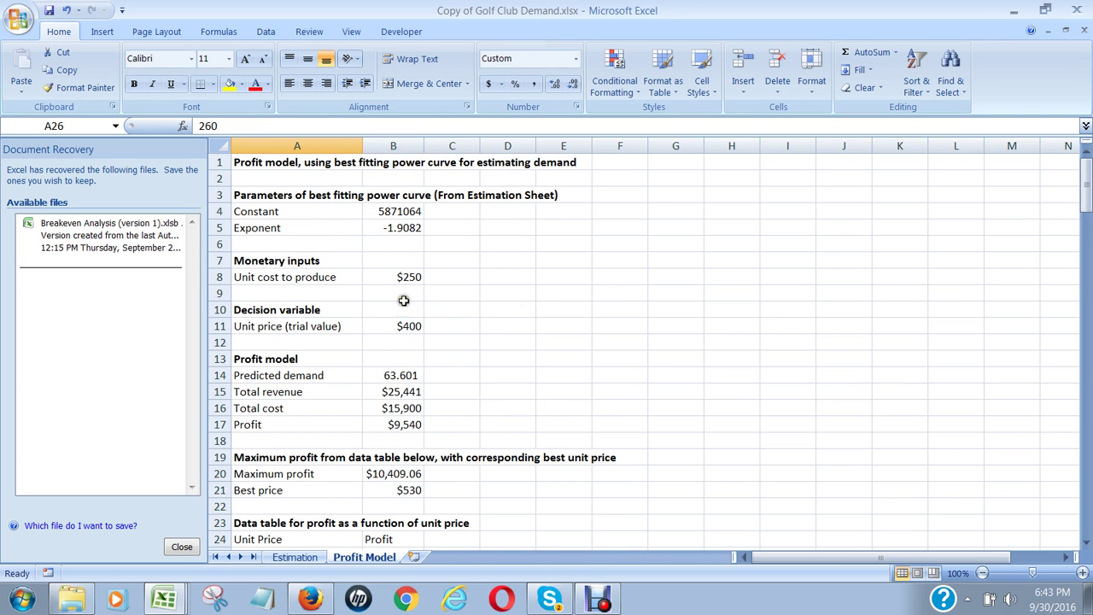
pyautogui.click(409, 323)
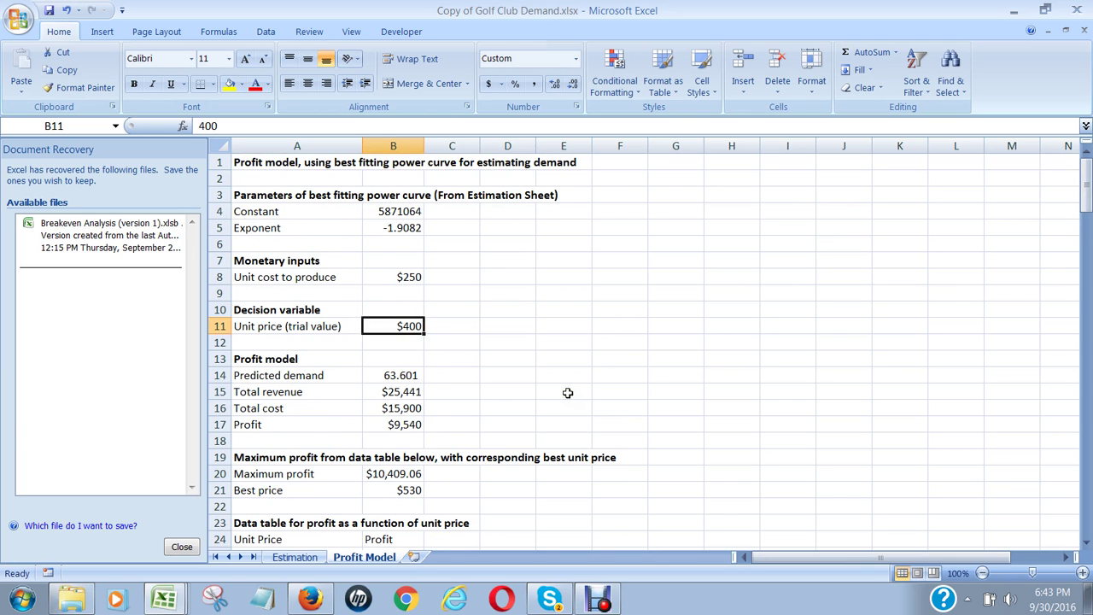
pyautogui.scroll(-2, 567, 392)
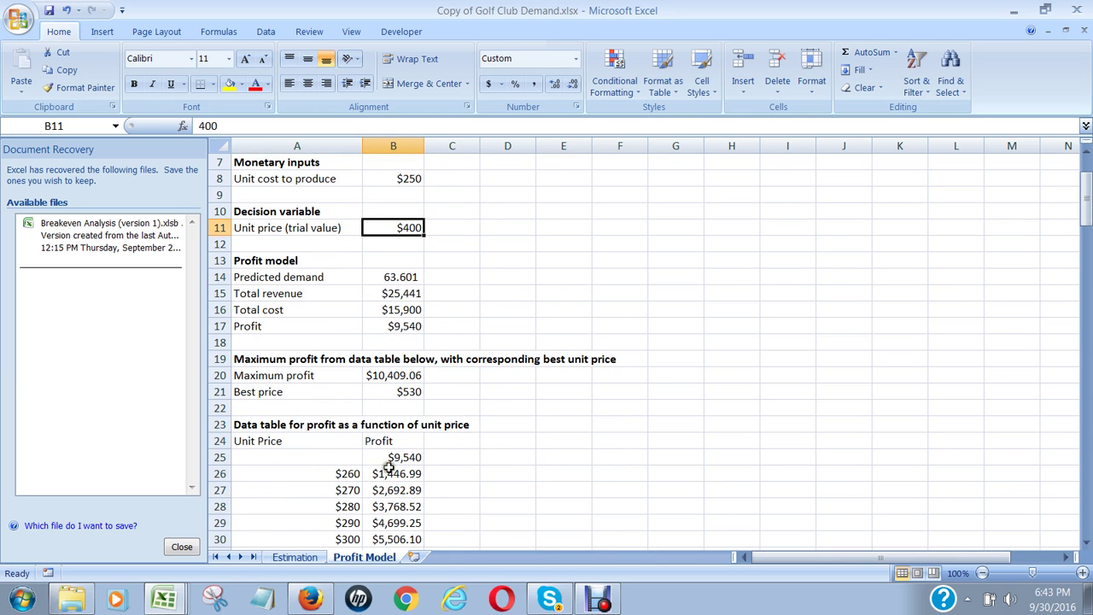
pyautogui.scroll(-10, 401, 459)
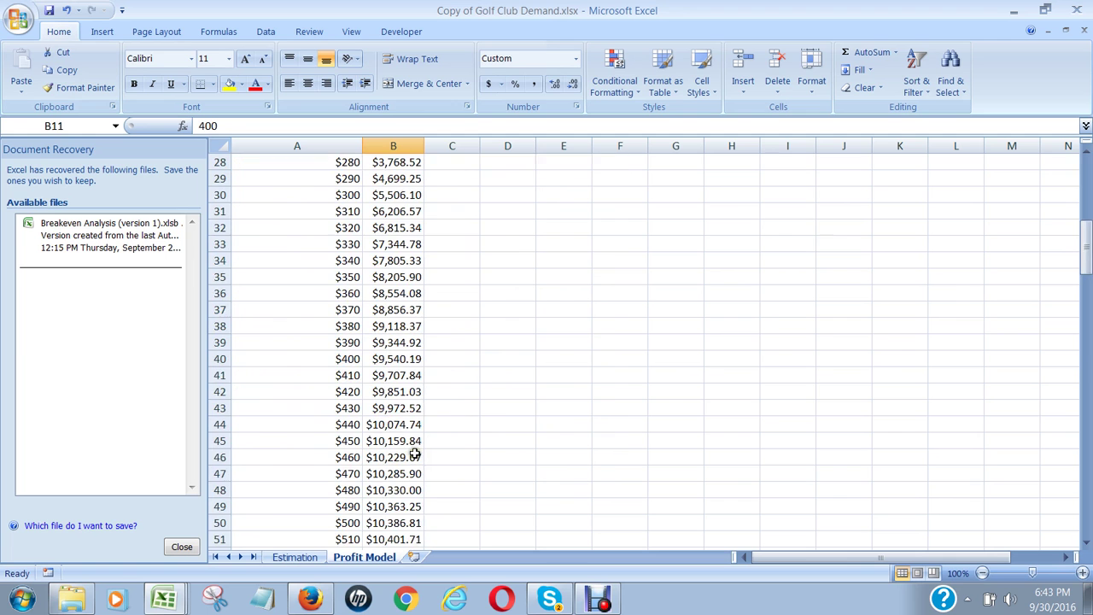
pyautogui.click(403, 425)
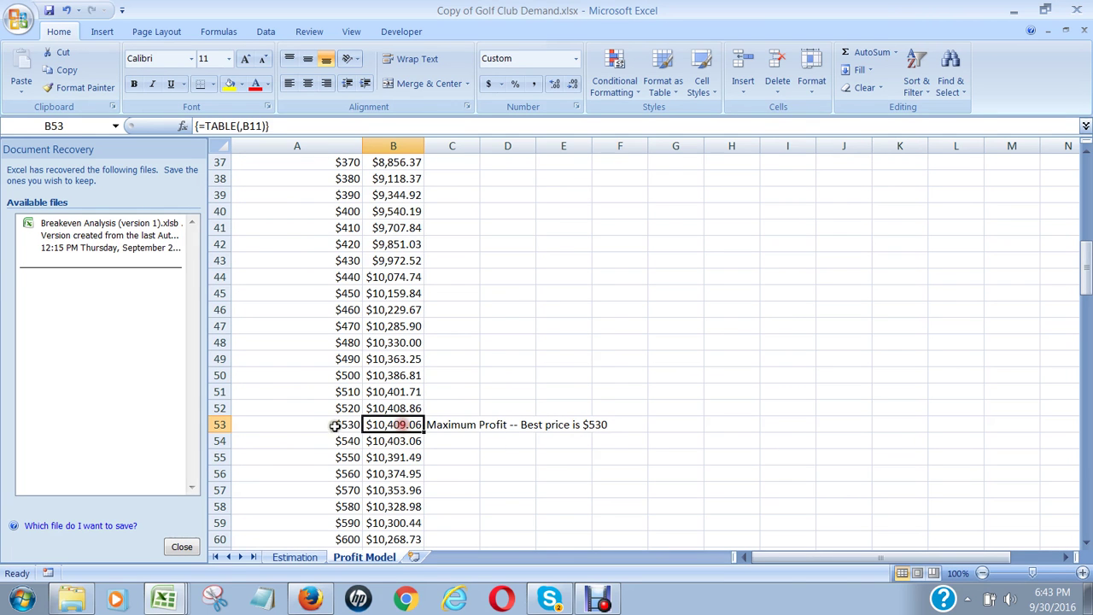
pyautogui.moveTo(328, 426); pyautogui.dragTo(401, 423)
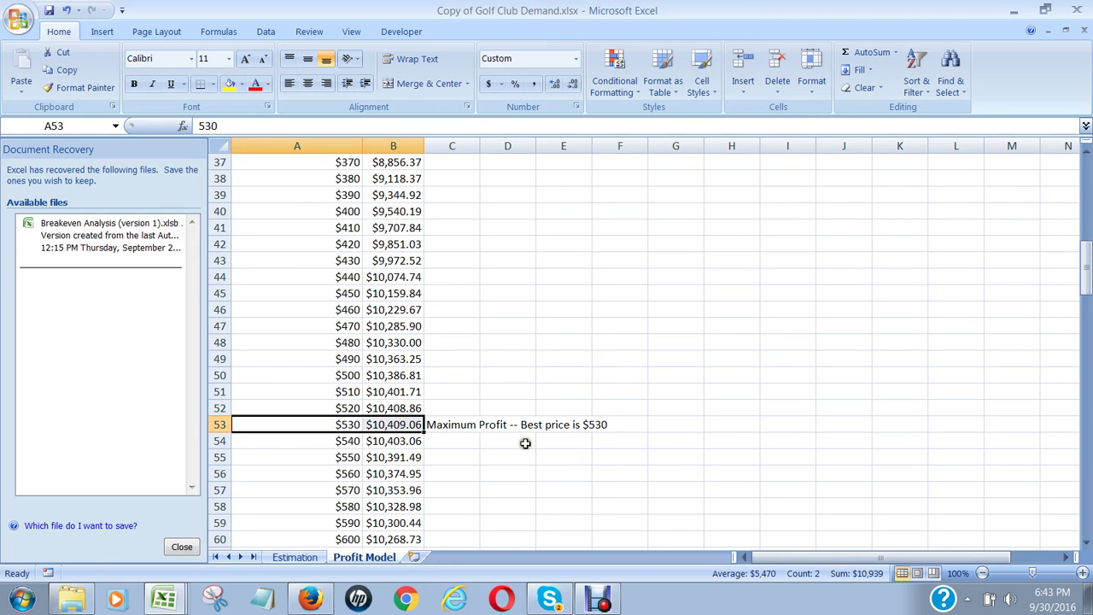
pyautogui.click(414, 424)
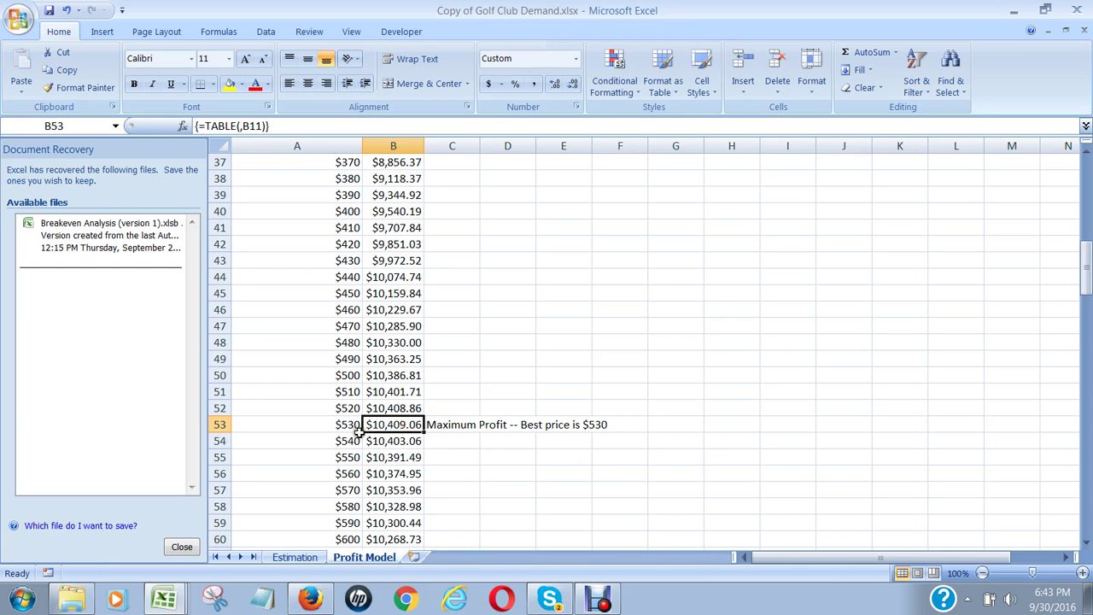
pyautogui.click(345, 424)
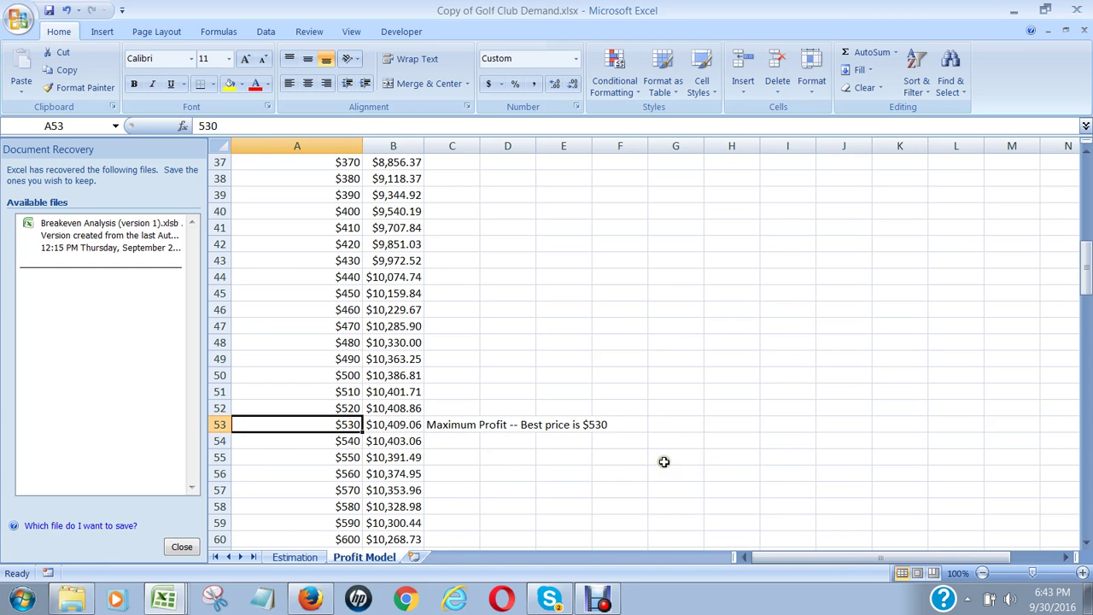
pyautogui.scroll(10, 664, 461)
pyautogui.scroll(-4, 664, 459)
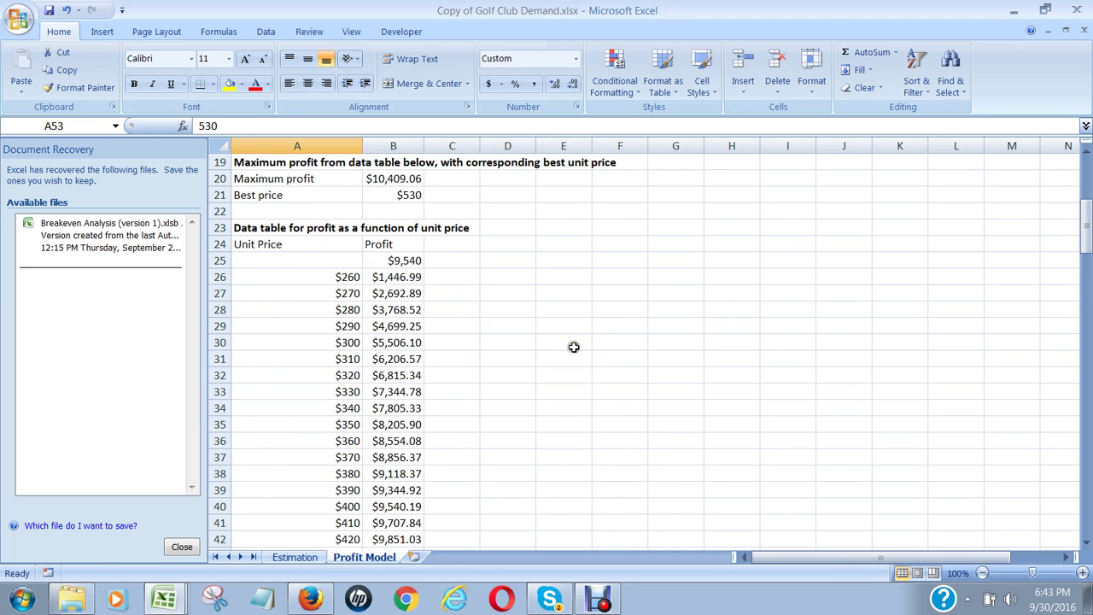
pyautogui.scroll(-4, 550, 412)
pyautogui.click(404, 521)
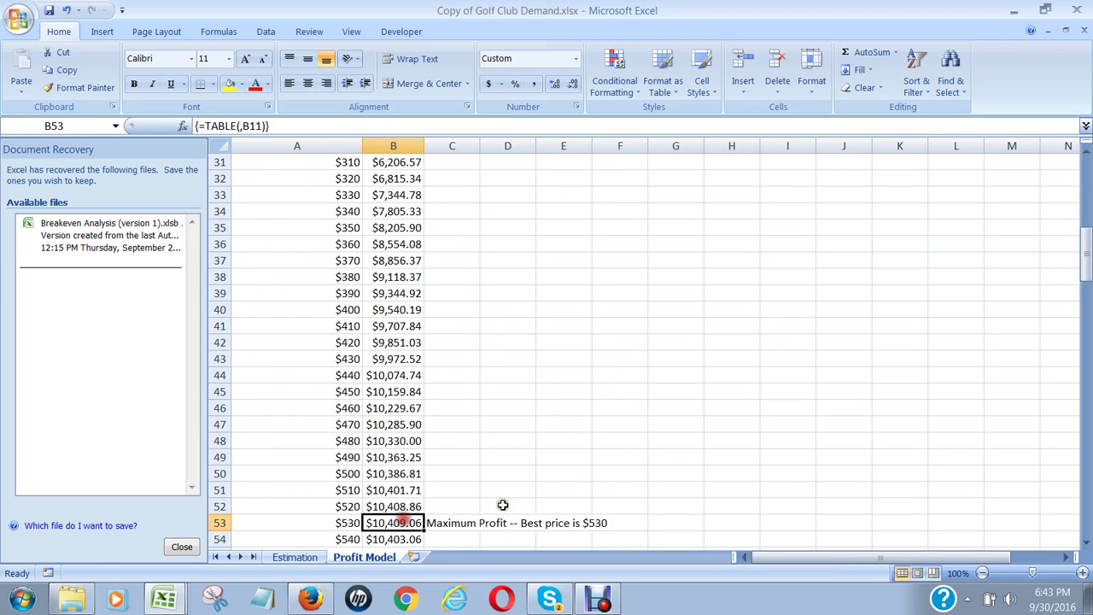
pyautogui.scroll(10, 500, 505)
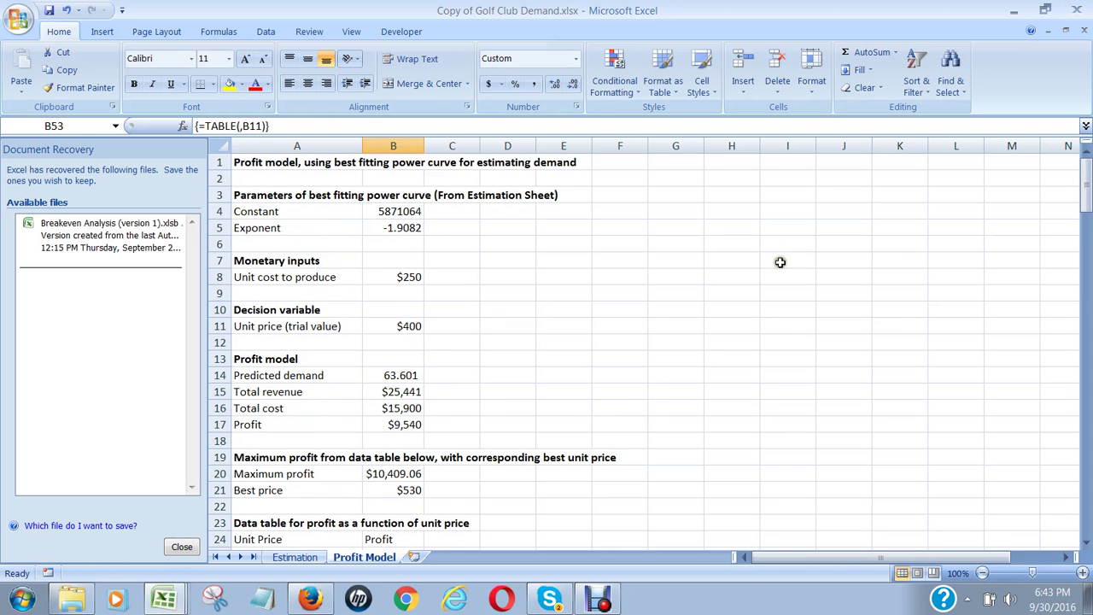